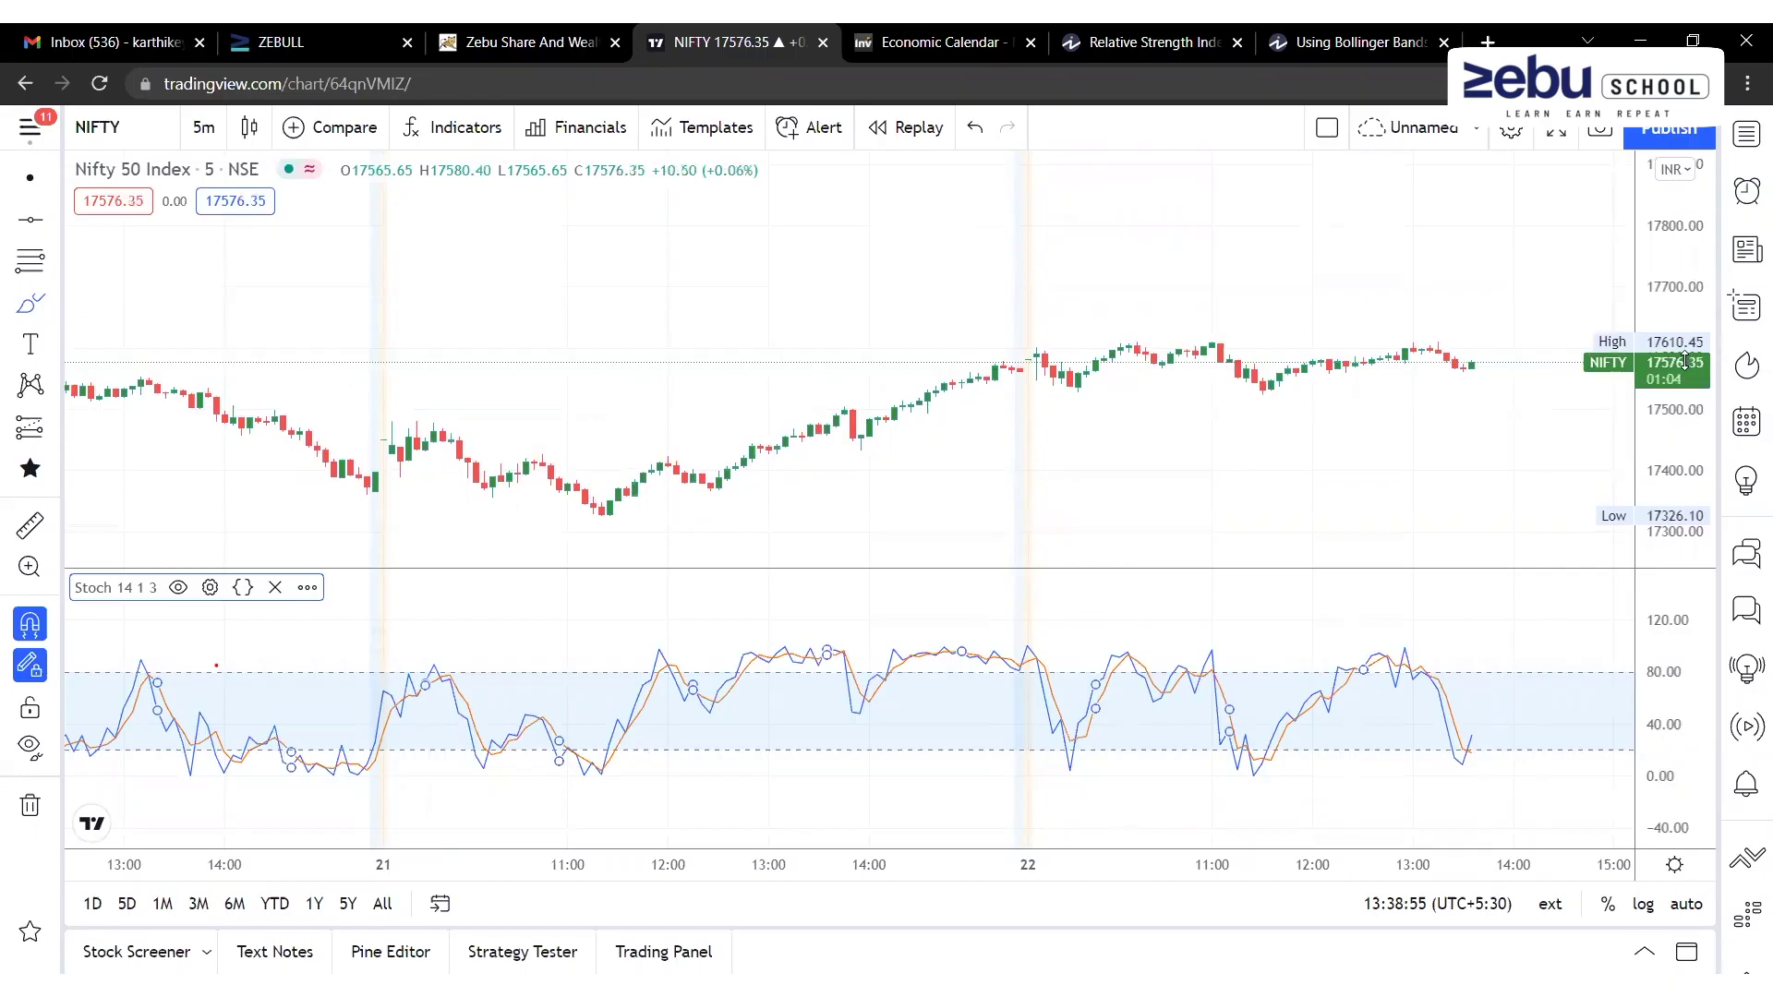
# Step: Compress the price scale and add the built-in Stochastic (14, 1, 3) indicator found by searching 'Stoc'
pyautogui.moveTo(1684, 361); pyautogui.dragTo(1560, 398)
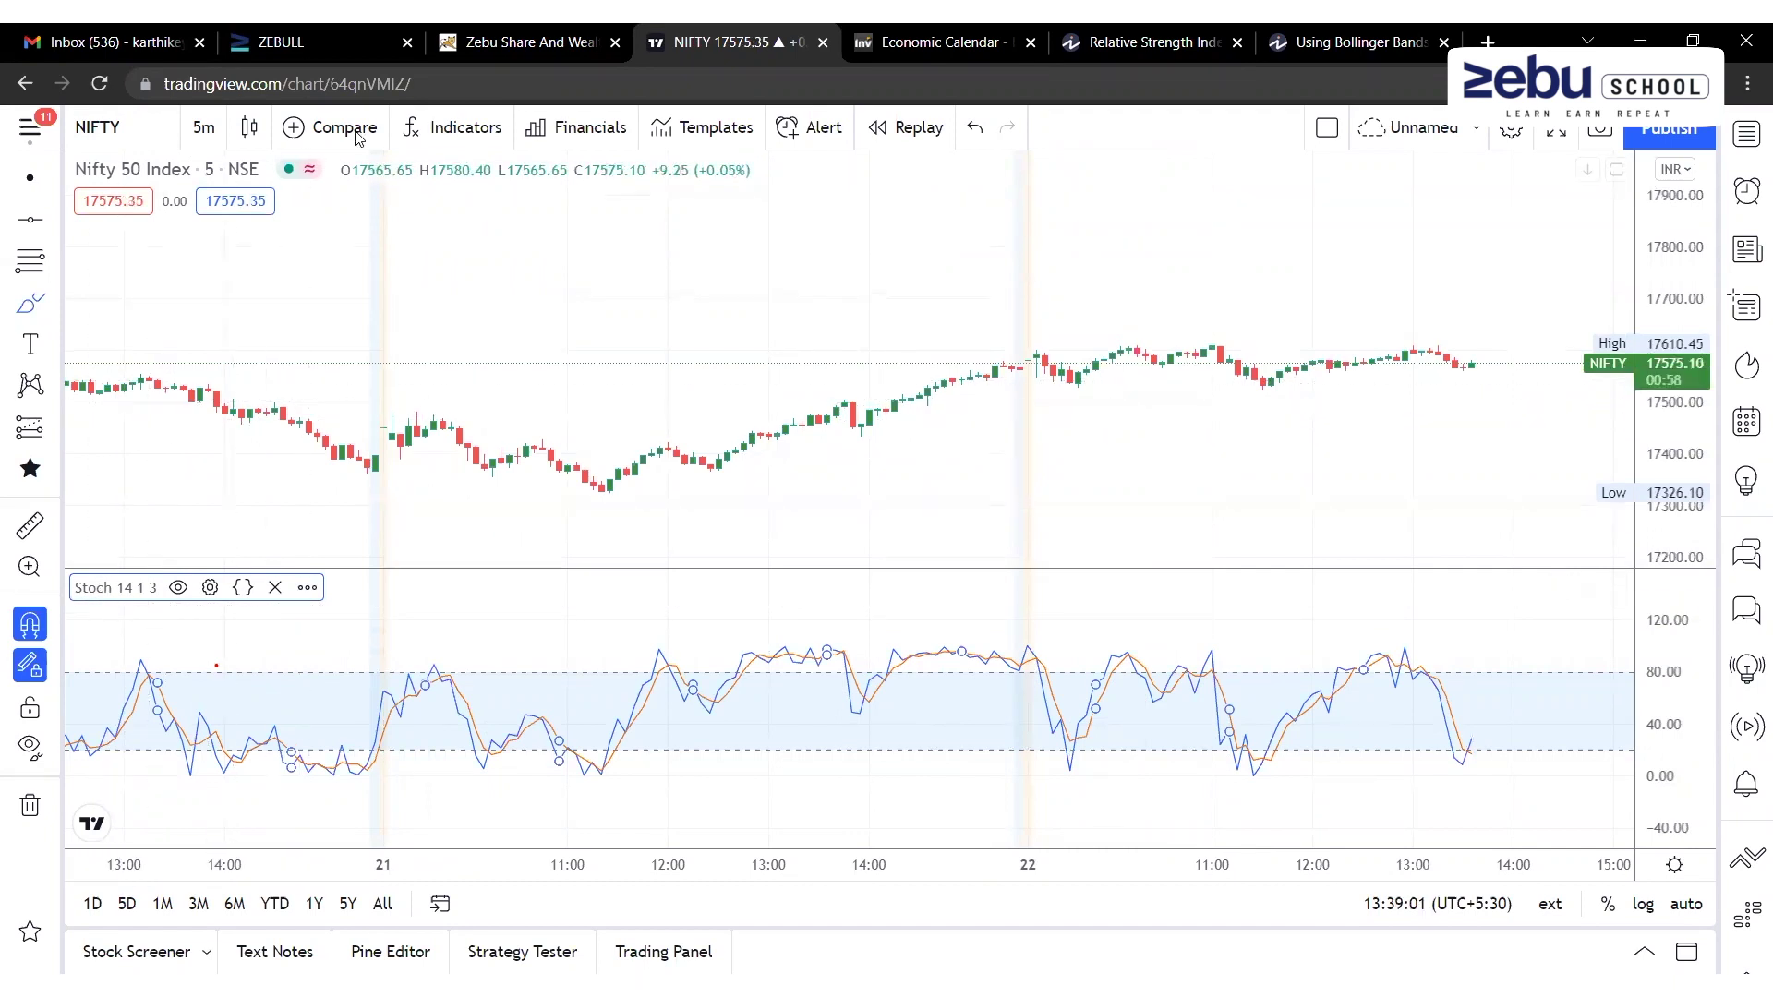
pyautogui.click(460, 129)
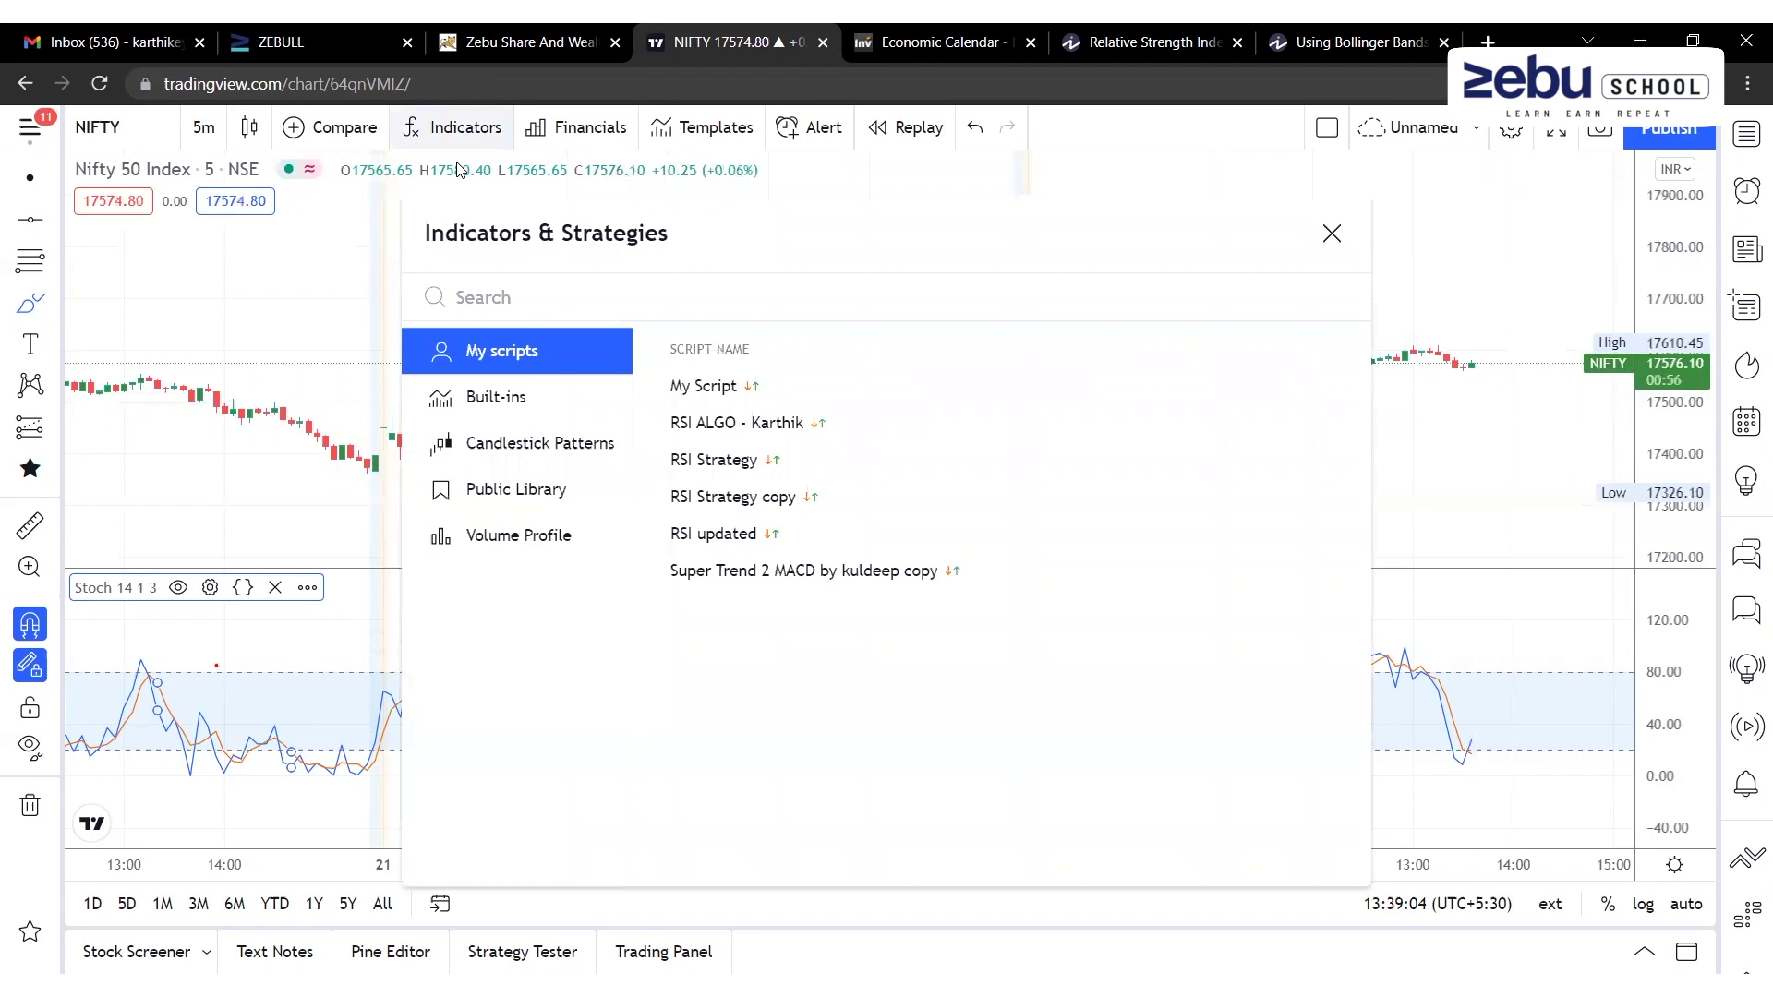
pyautogui.write('Stock')
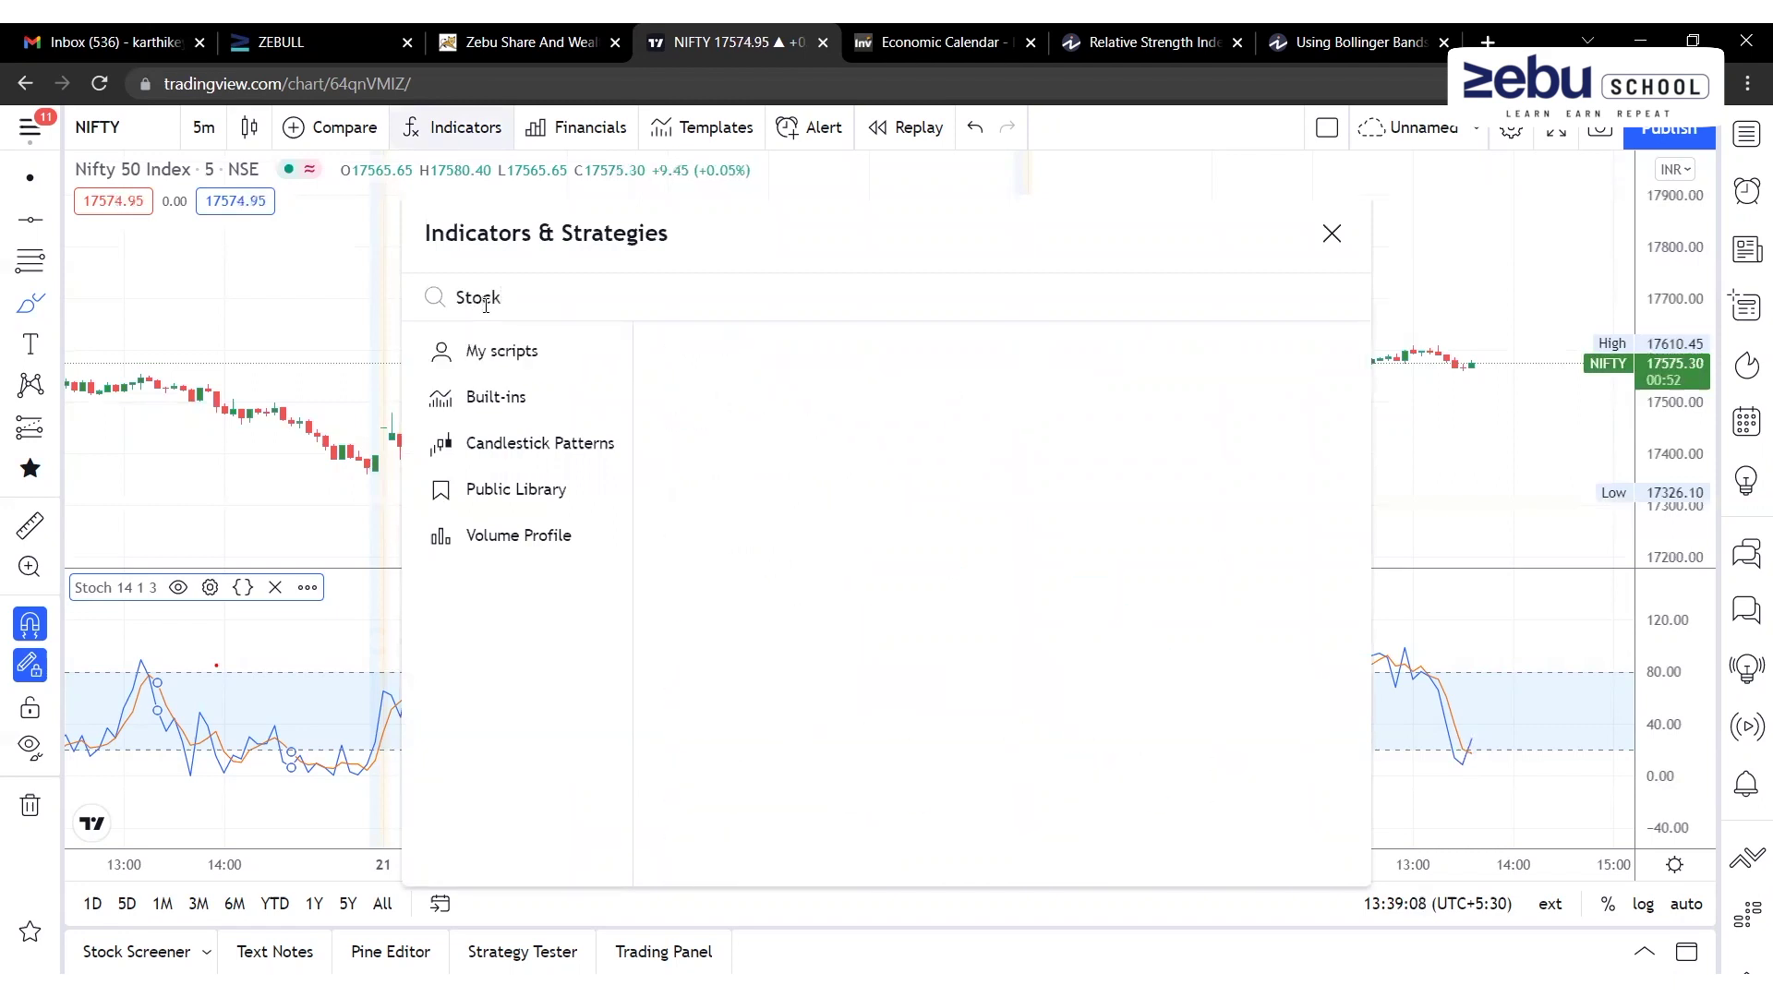
pyautogui.press('BackSpace')
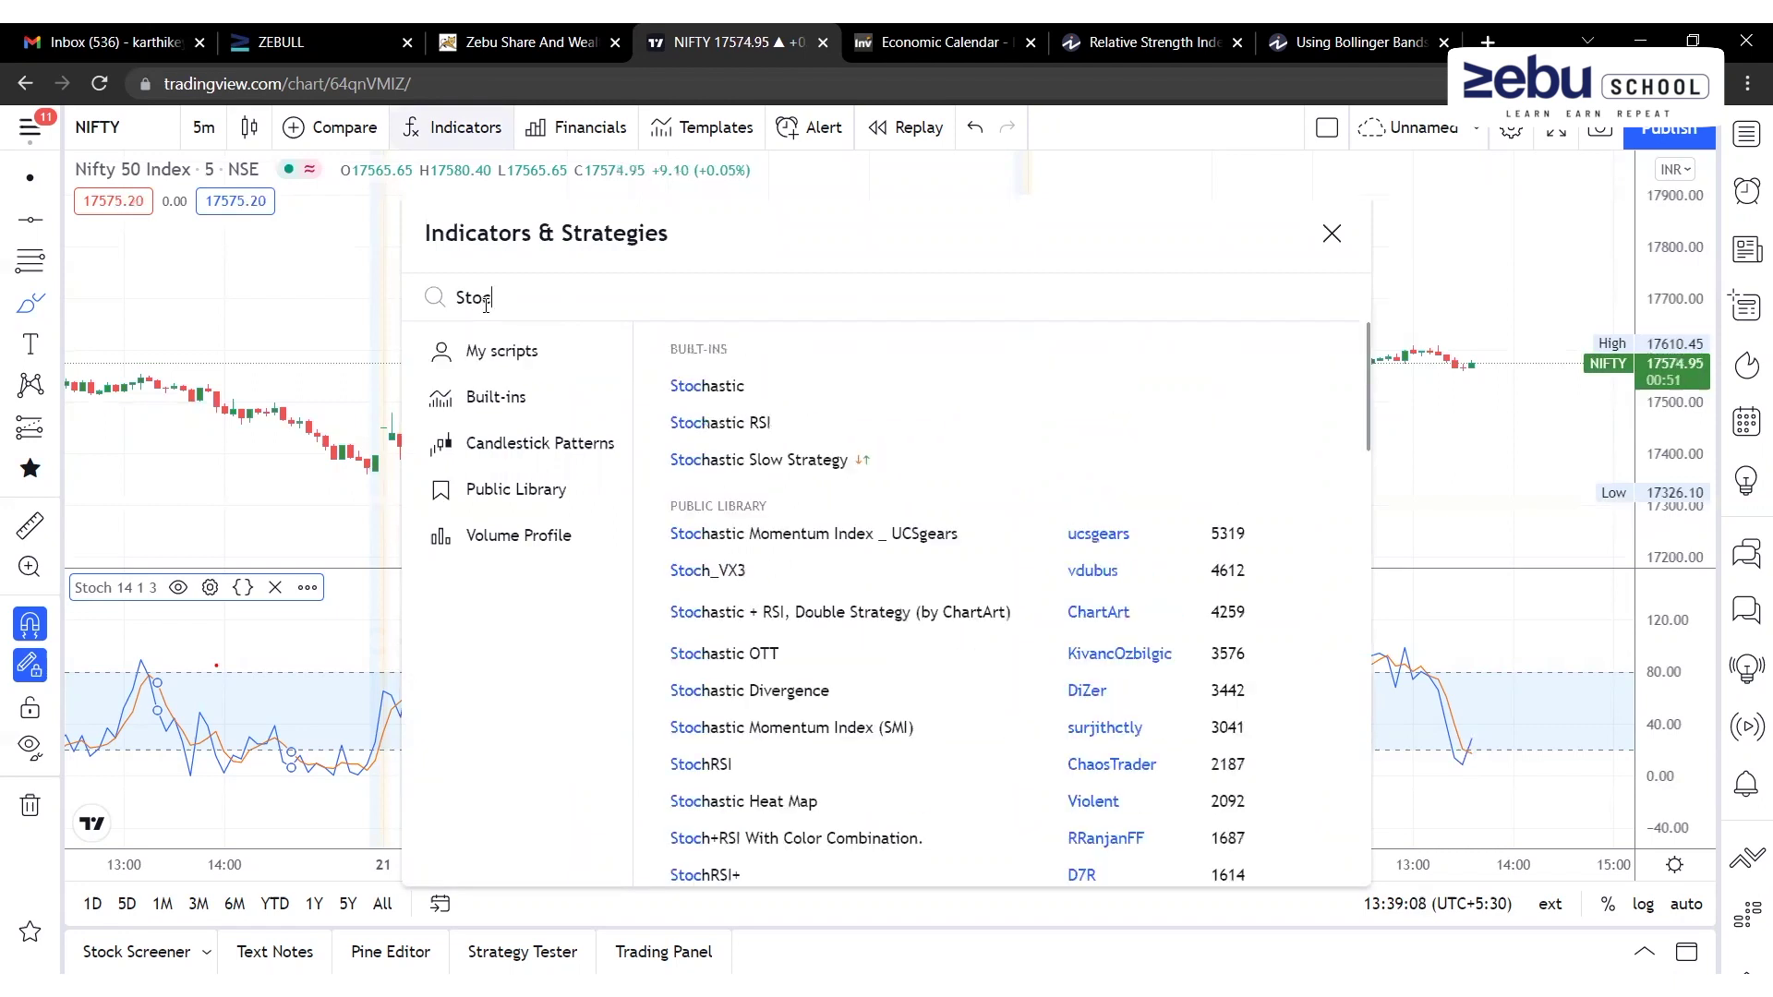
pyautogui.click(728, 387)
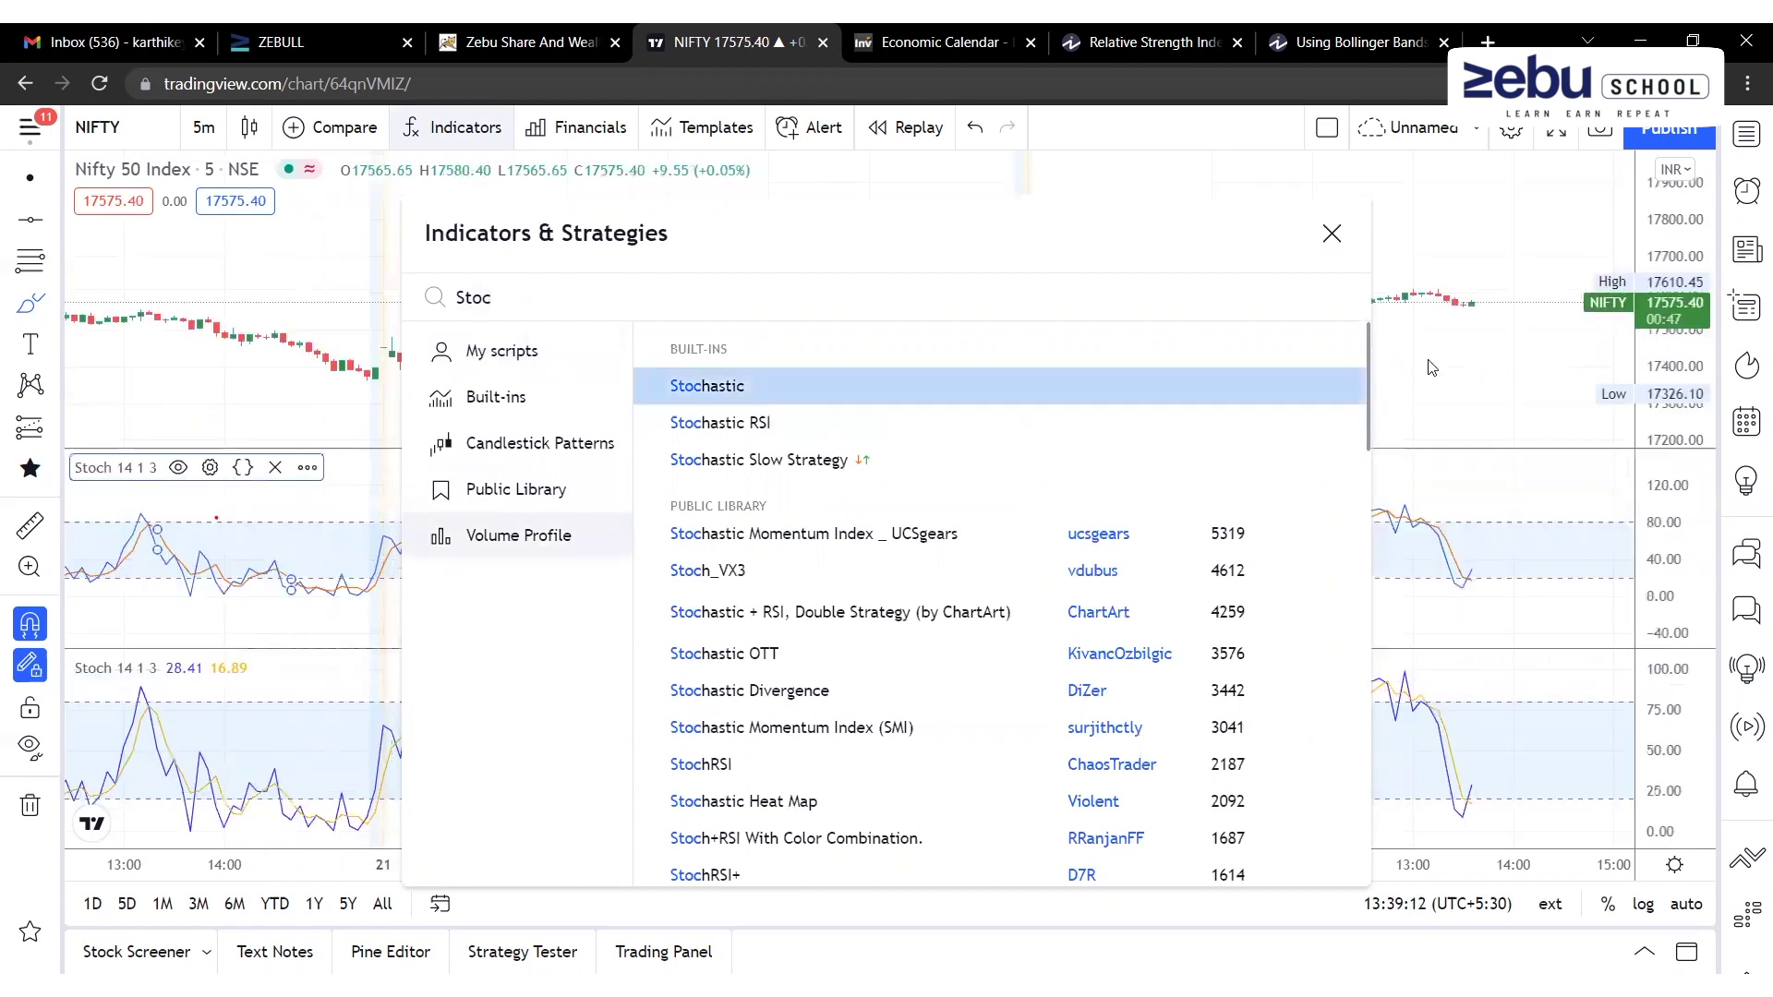
pyautogui.click(1617, 468)
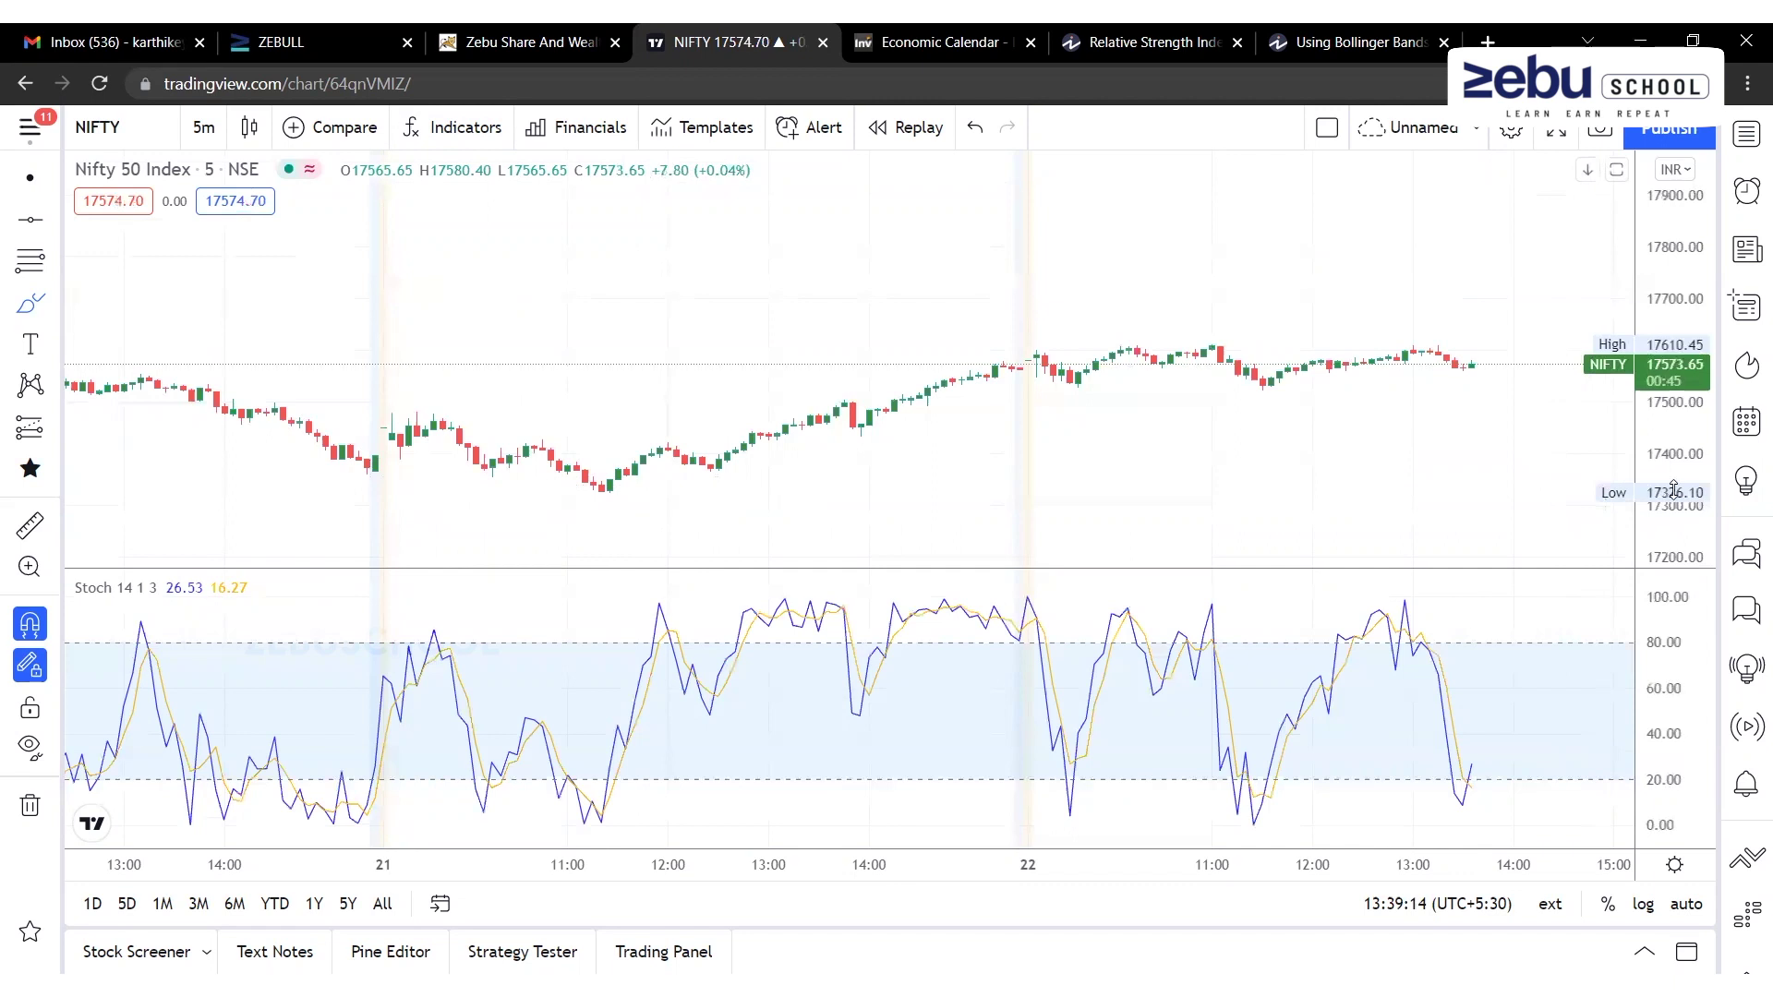
# Step: Rescale the Stochastic axis back to 0–100 and maximize its pane to fill the chart
pyautogui.moveTo(1655, 624); pyautogui.dragTo(1650, 702)
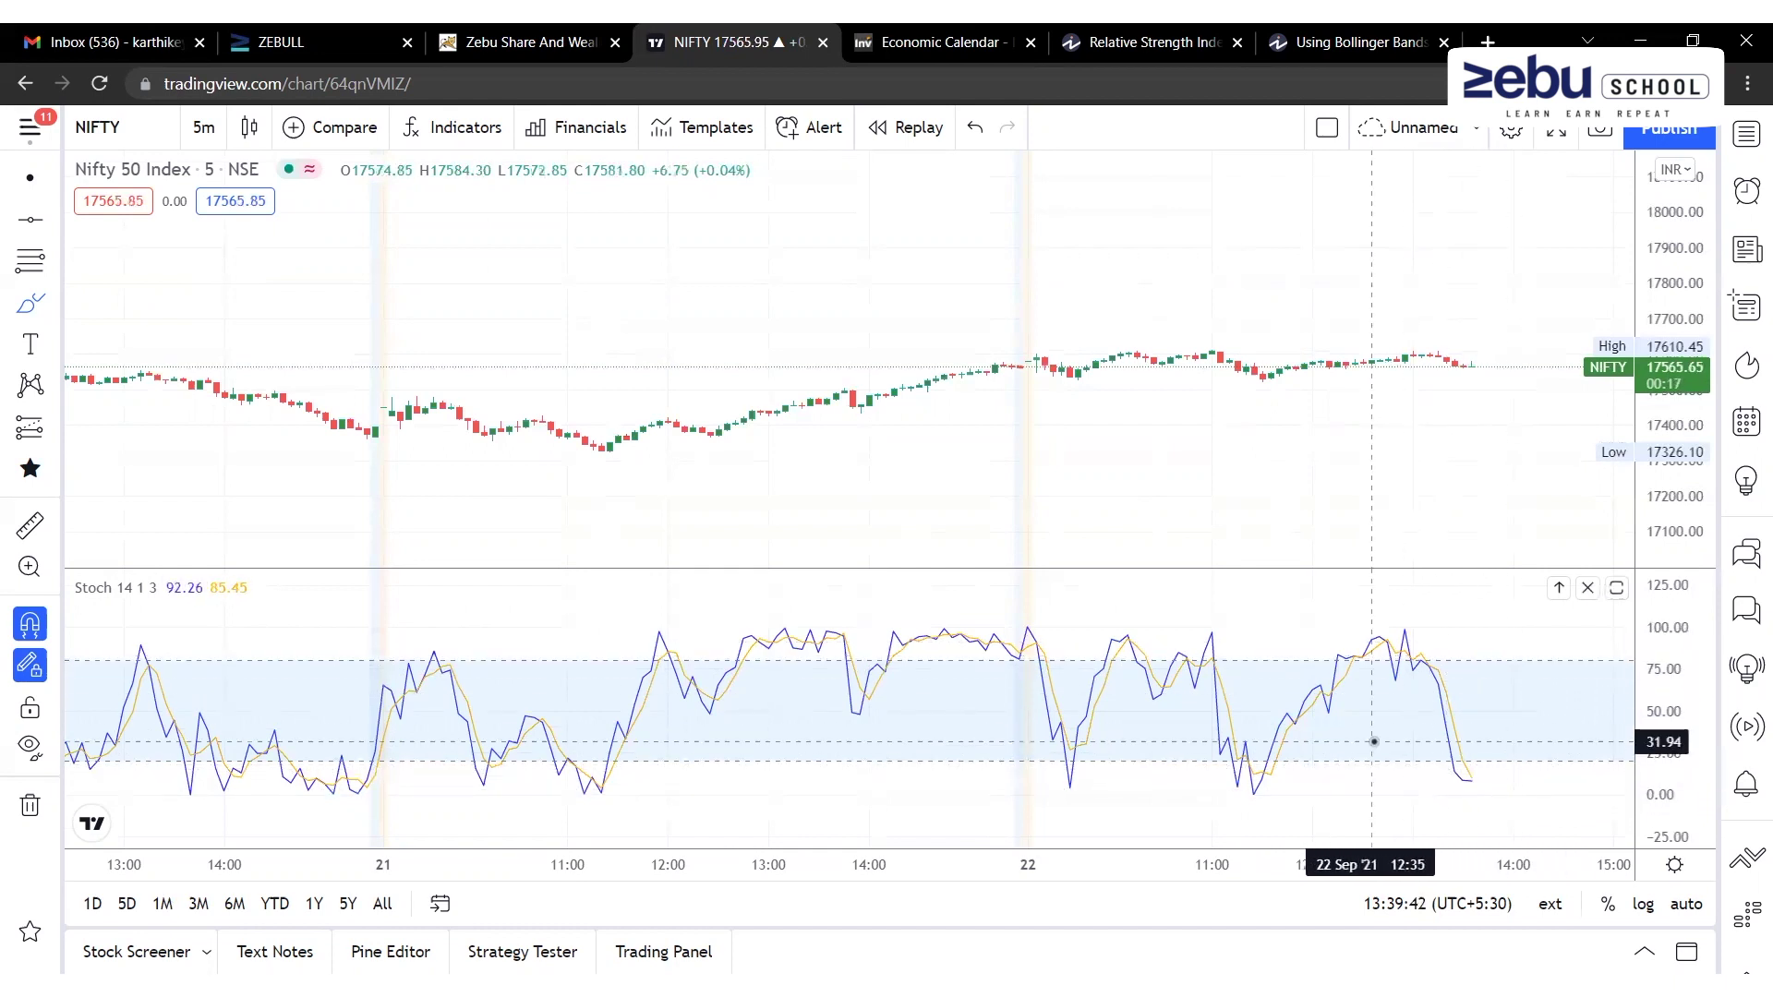
pyautogui.moveTo(1672, 711); pyautogui.dragTo(1647, 577)
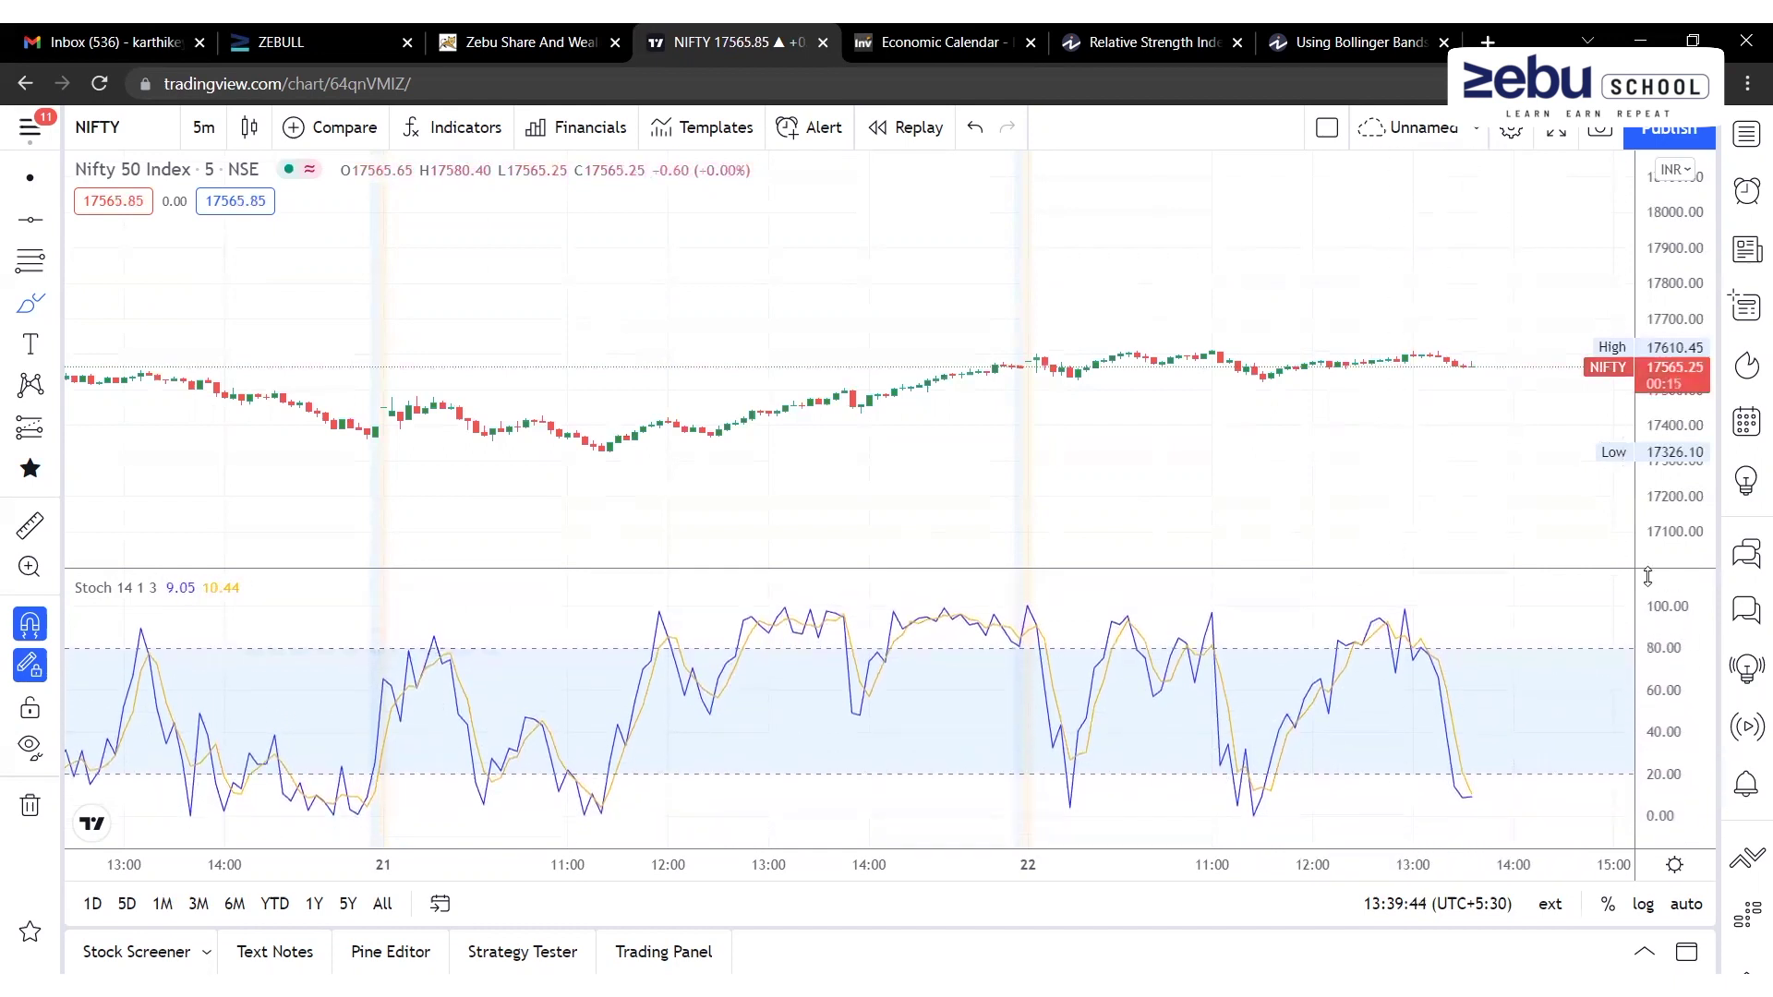
pyautogui.click(1615, 587)
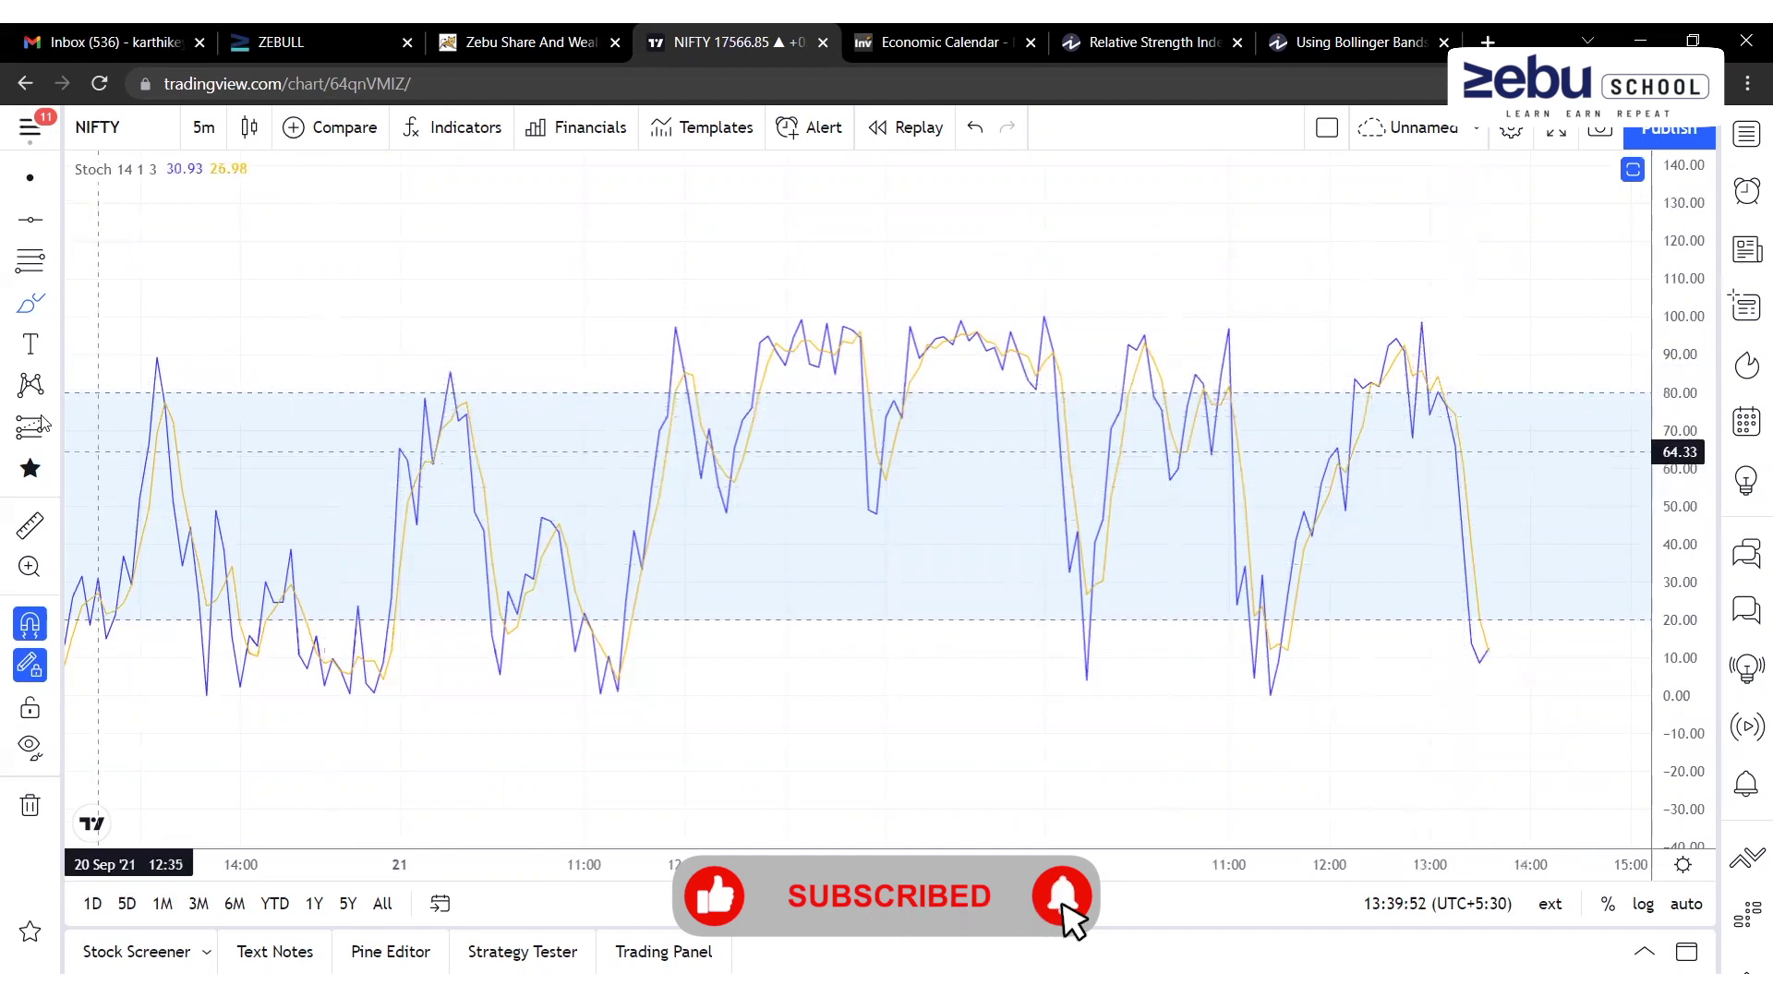
# Step: Choose the Brush freehand tool and draw a red mark over a Stochastic crossover
pyautogui.click(53, 304)
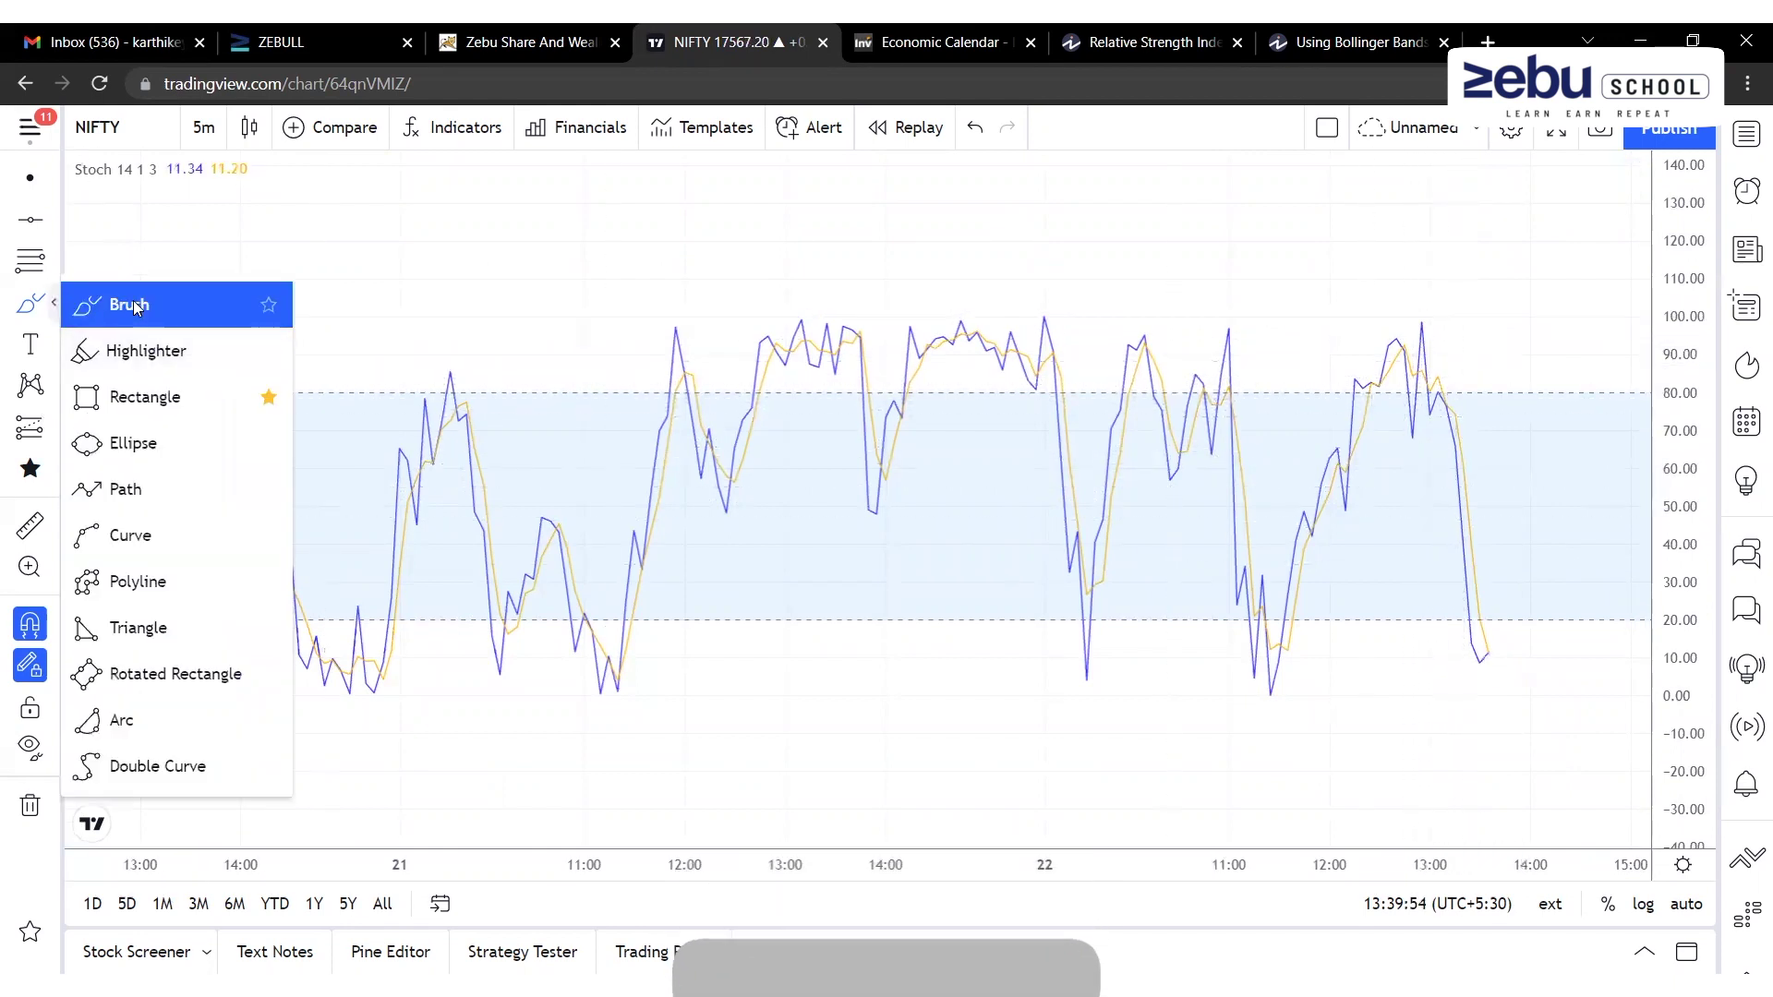
pyautogui.click(132, 304)
pyautogui.moveTo(1453, 372); pyautogui.dragTo(1424, 420)
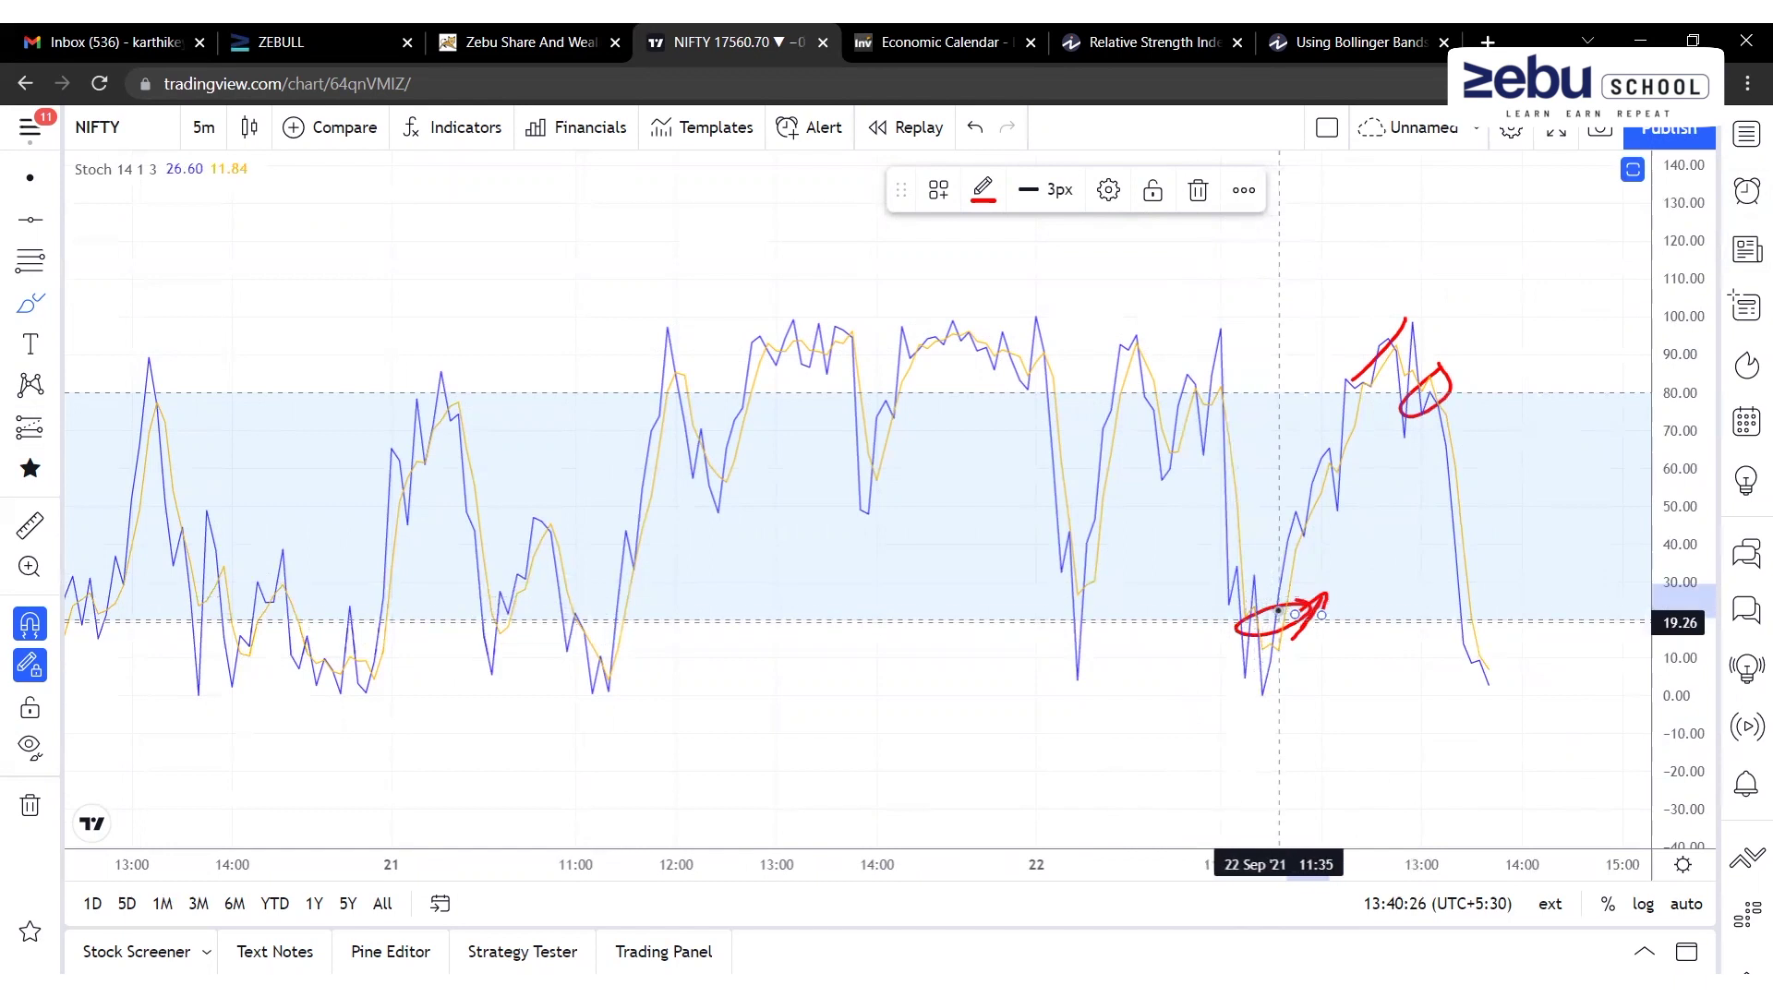
# Step: Restore the NIFTY price chart, zoom in its price scale, and start circling the 11:30 low
pyautogui.click(1634, 174)
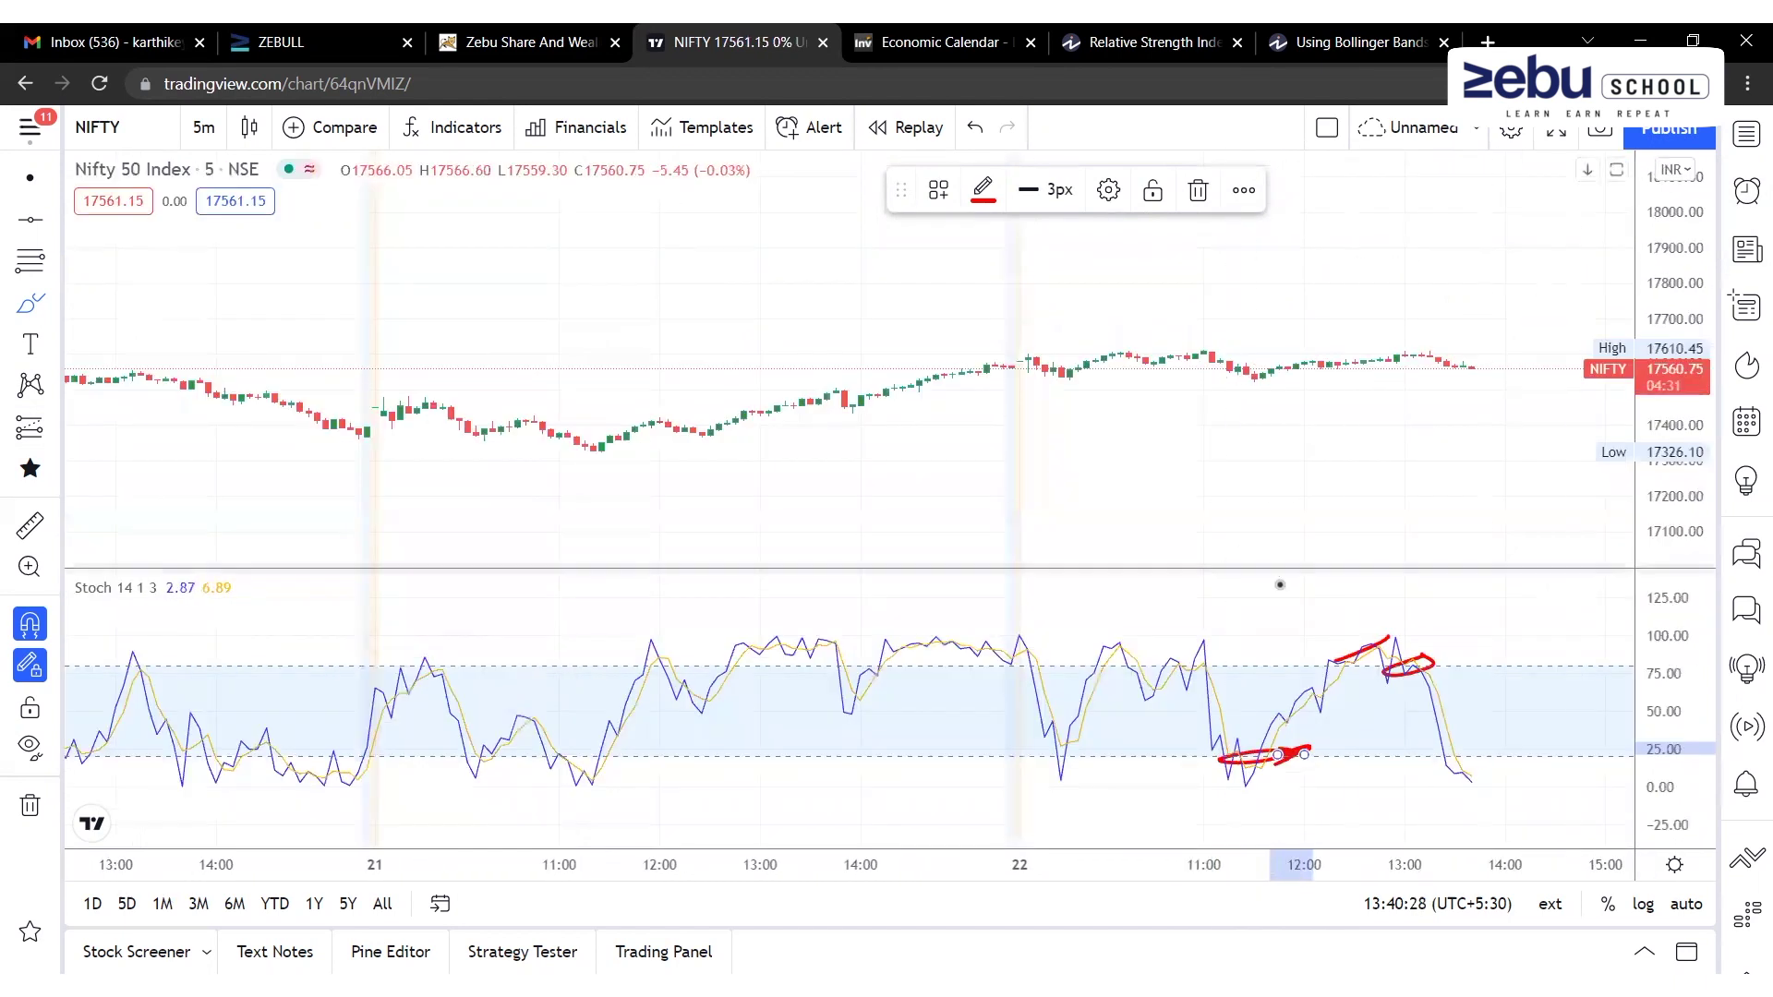
pyautogui.moveTo(1684, 452); pyautogui.dragTo(1748, 264)
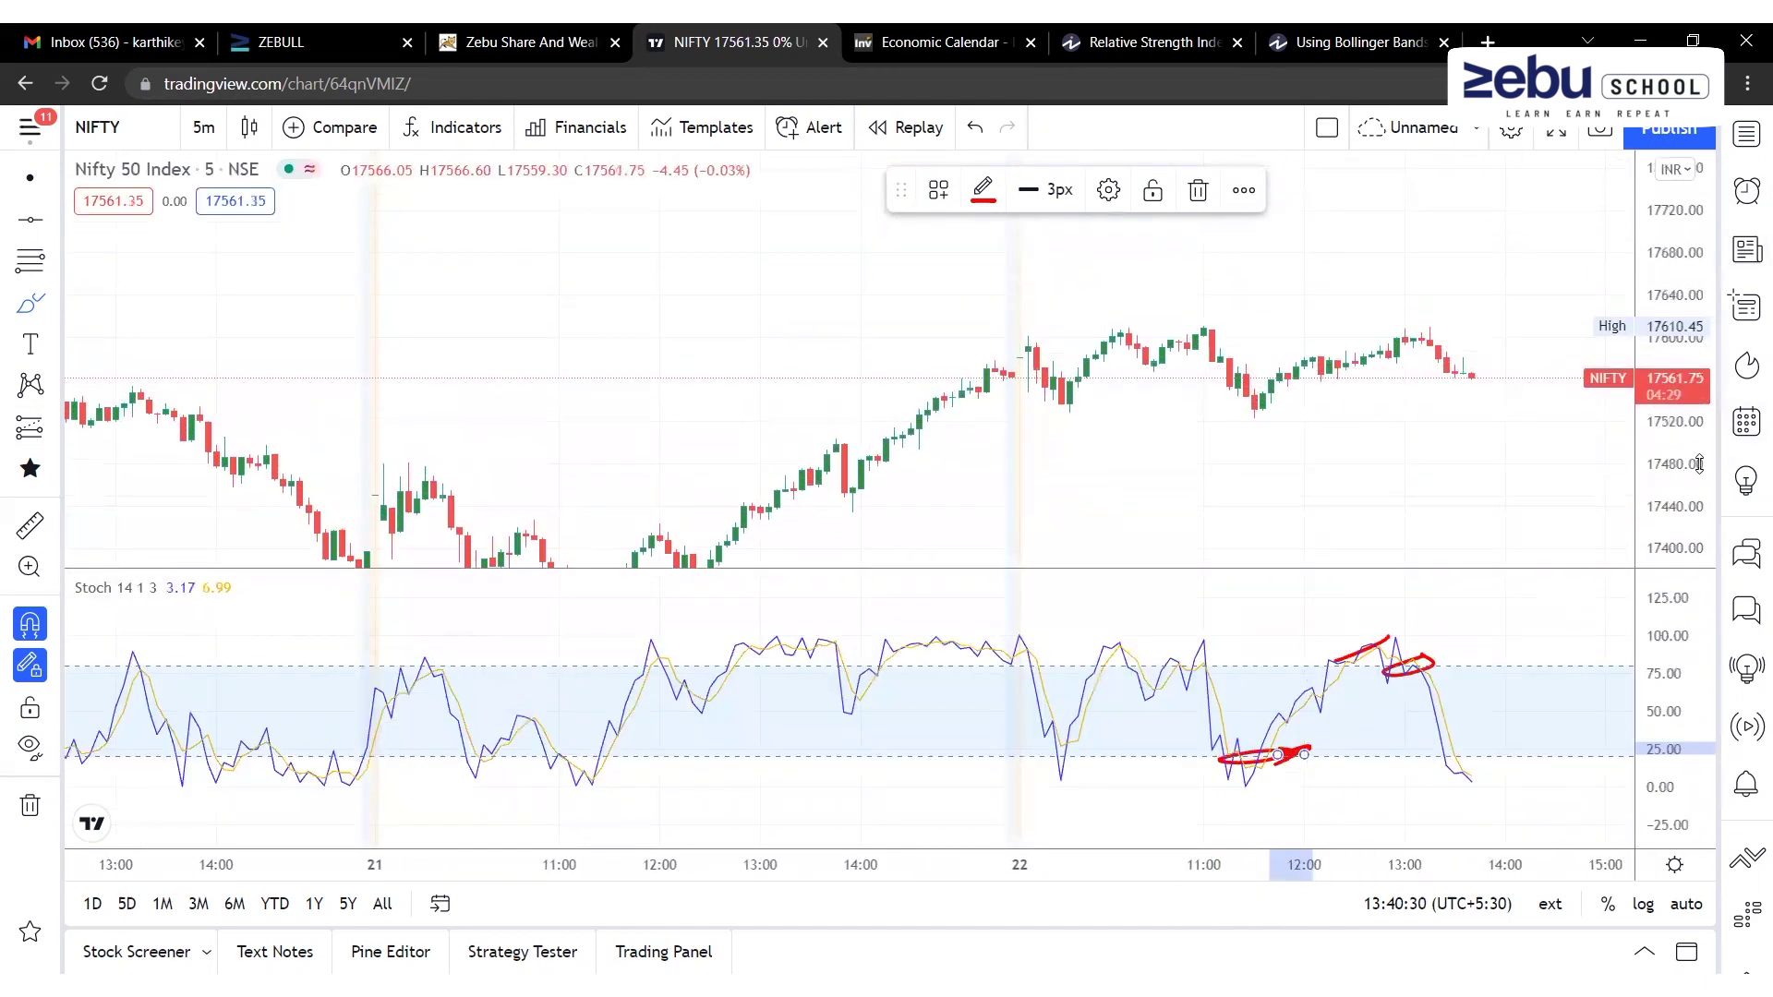
pyautogui.moveTo(1699, 463); pyautogui.dragTo(1695, 431)
pyautogui.moveTo(1269, 414)
pyautogui.mouseDown()
pyautogui.moveTo(1215, 432)
pyautogui.moveTo(1259, 449)
pyautogui.mouseUp()
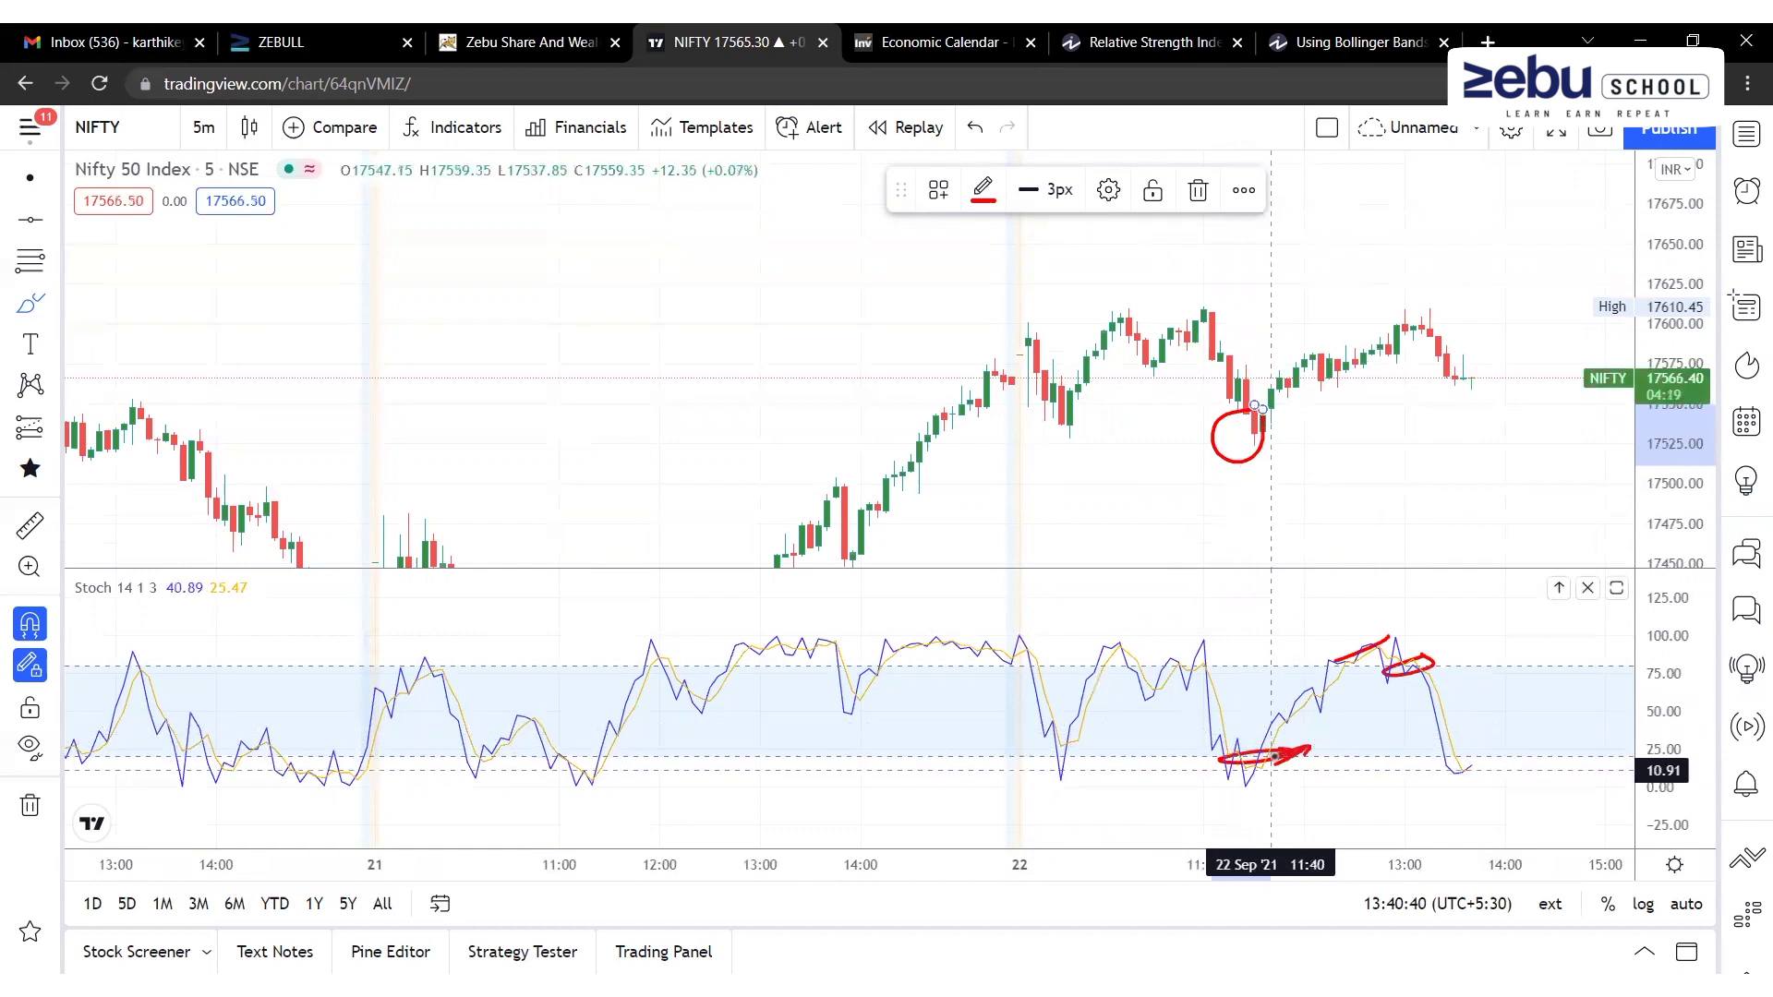
# Step: Trace a red loop around the 11:30 swing low, then undo the extra loop with Ctrl+Z
pyautogui.moveTo(1229, 422)
pyautogui.mouseDown()
pyautogui.moveTo(1268, 451)
pyautogui.moveTo(1379, 330)
pyautogui.mouseUp()
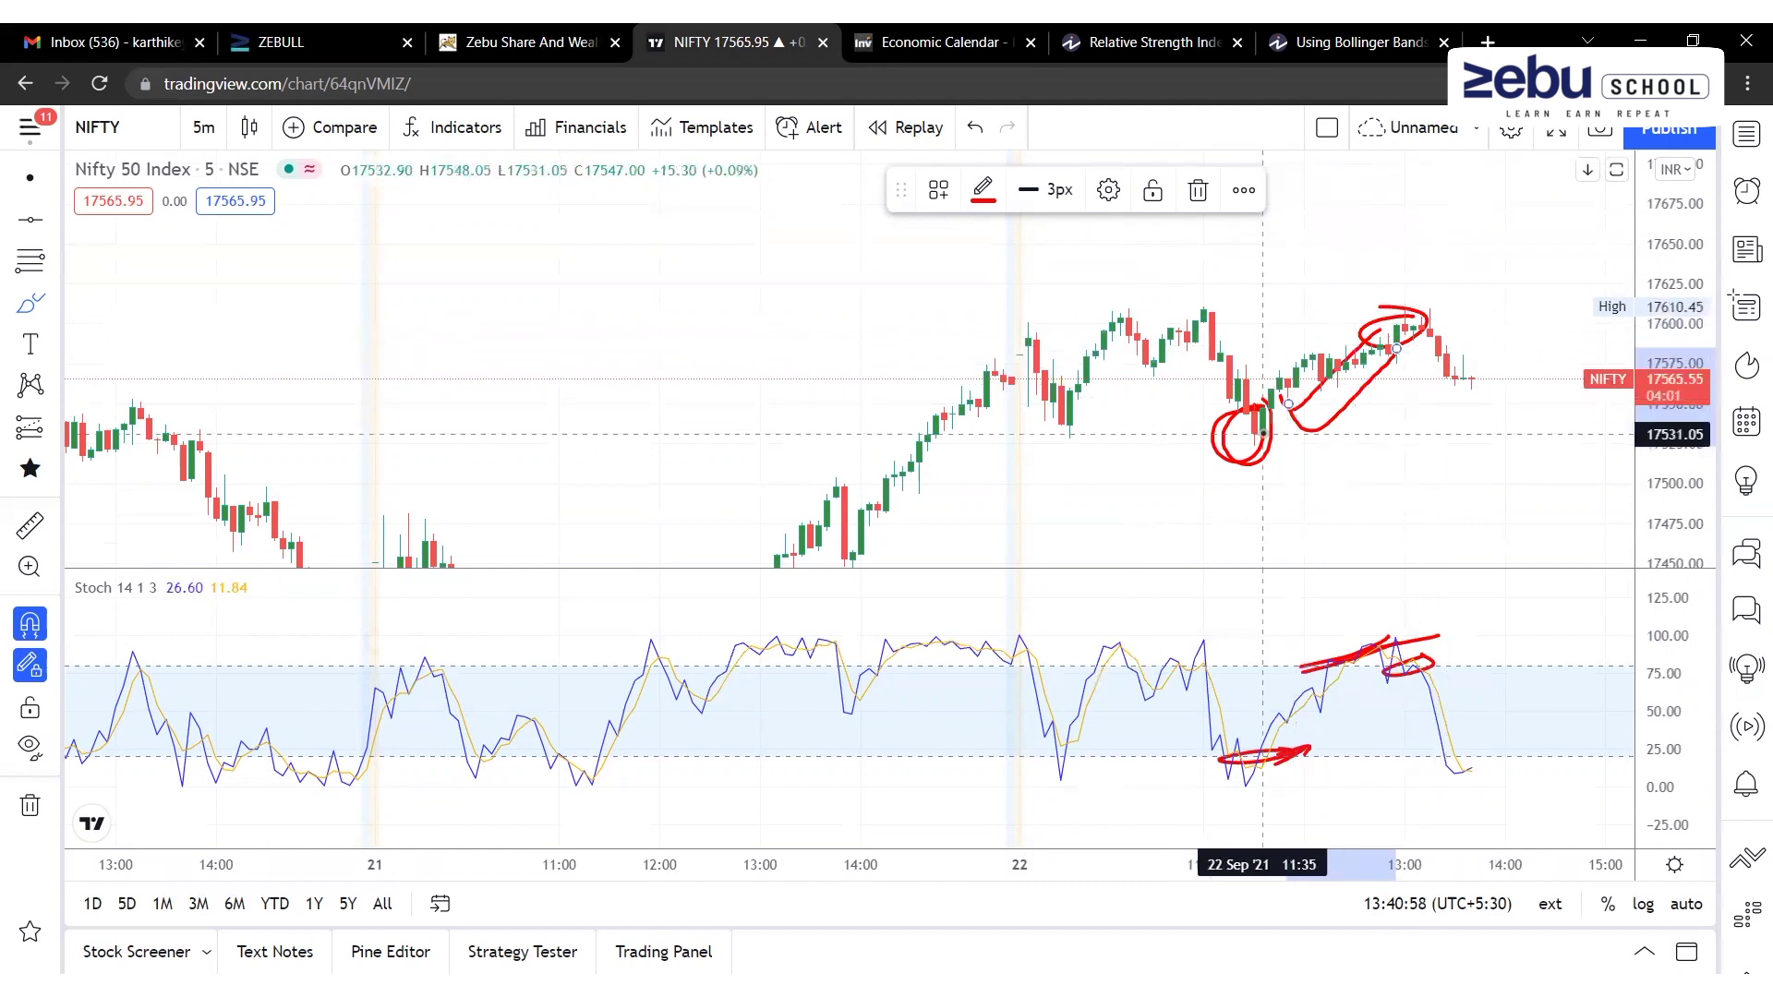
pyautogui.press('ctrl')
pyautogui.hotkey('ctrl', 'z')
pyautogui.hotkey('ctrl', 'z')
pyautogui.hotkey('ctrl', 'z')
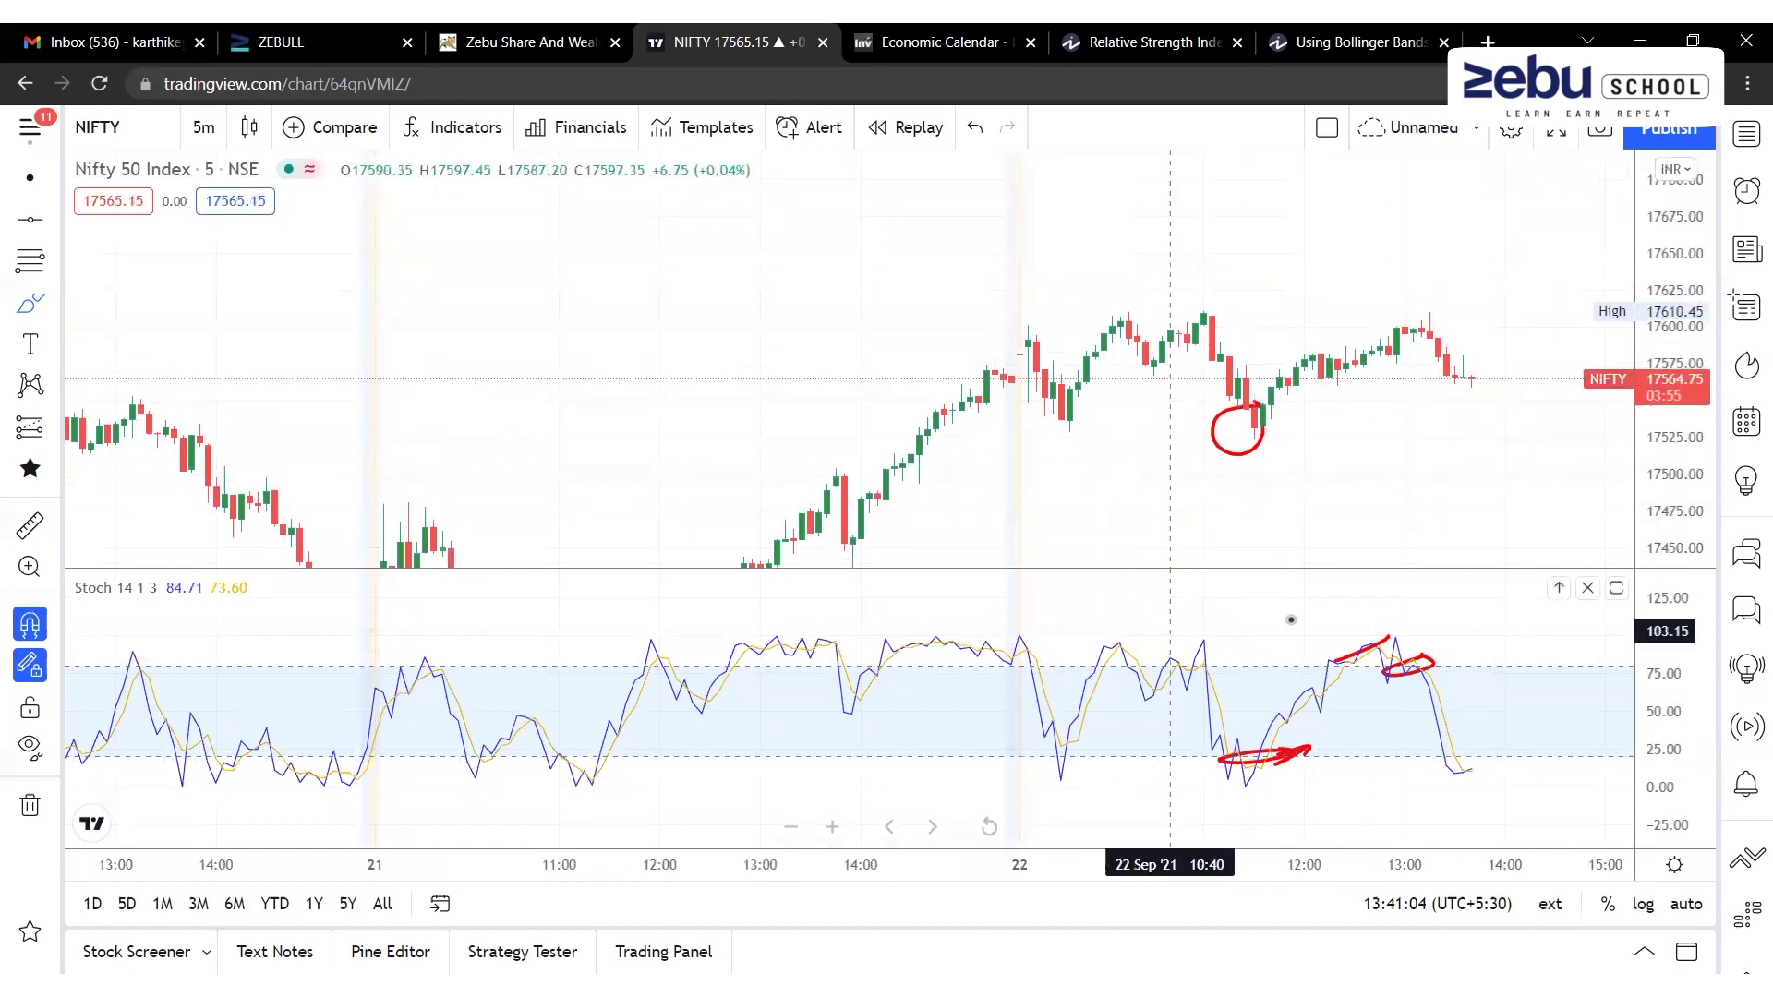
pyautogui.click(202, 130)
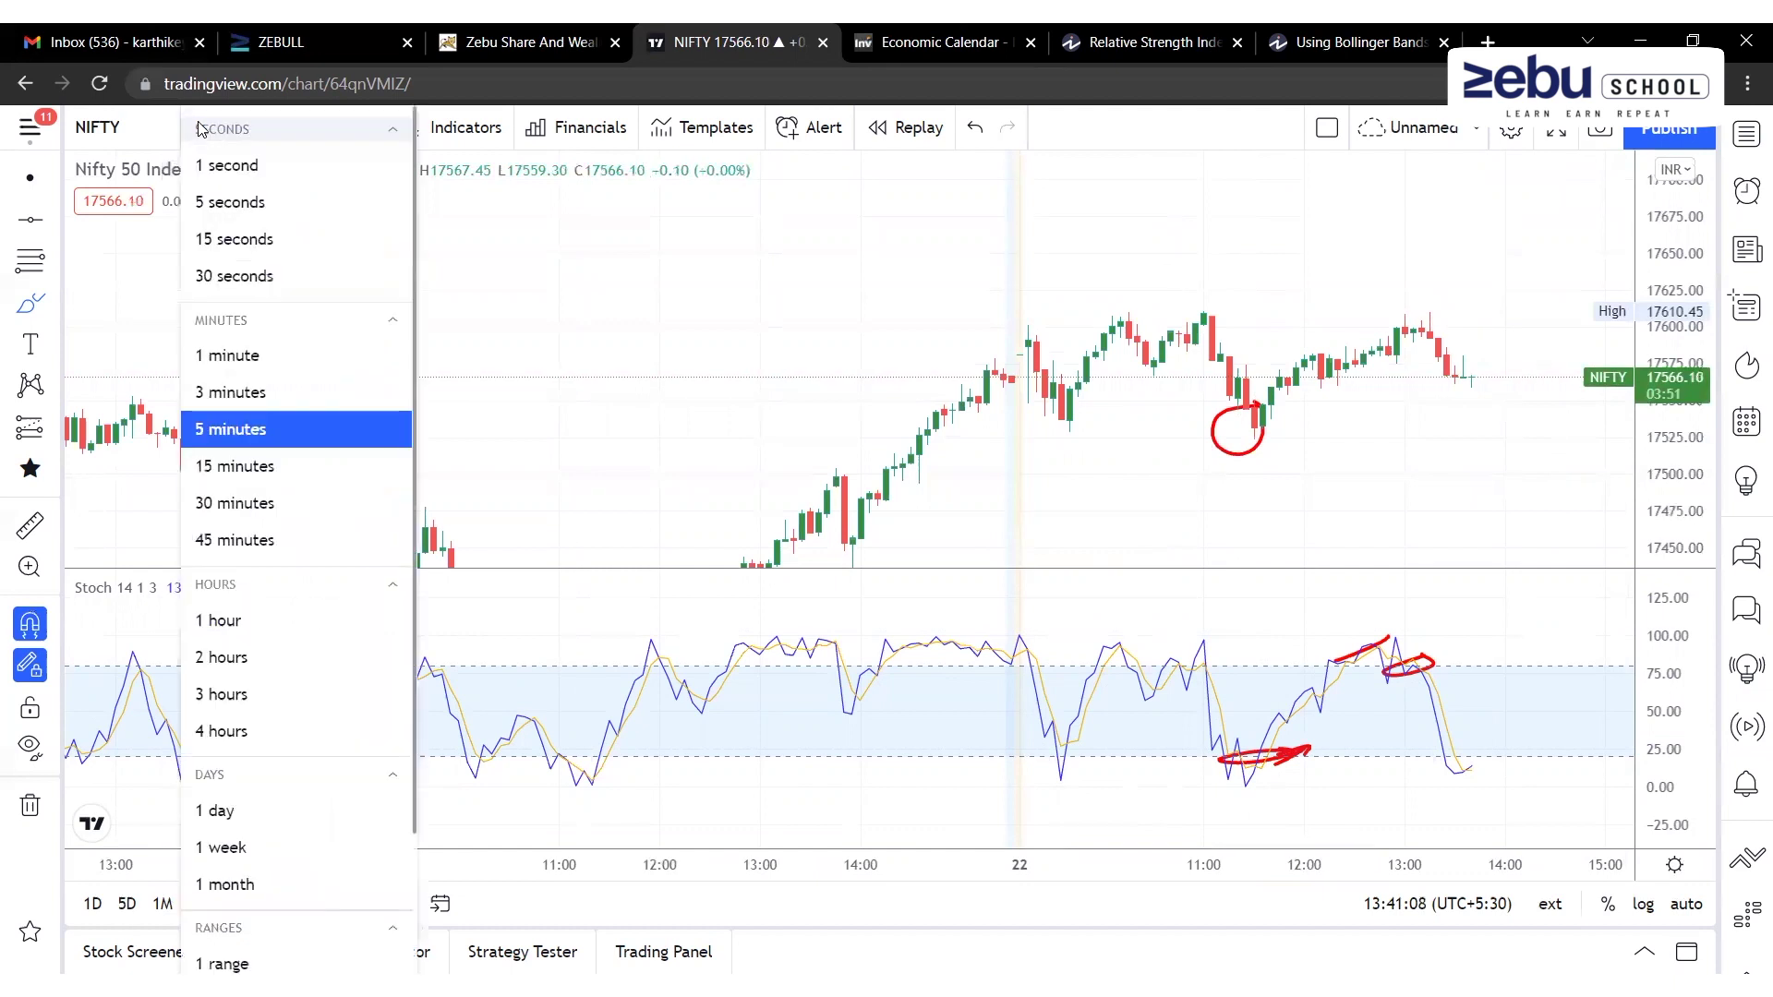
pyautogui.scroll(-2, 199, 128)
pyautogui.press('Escape')
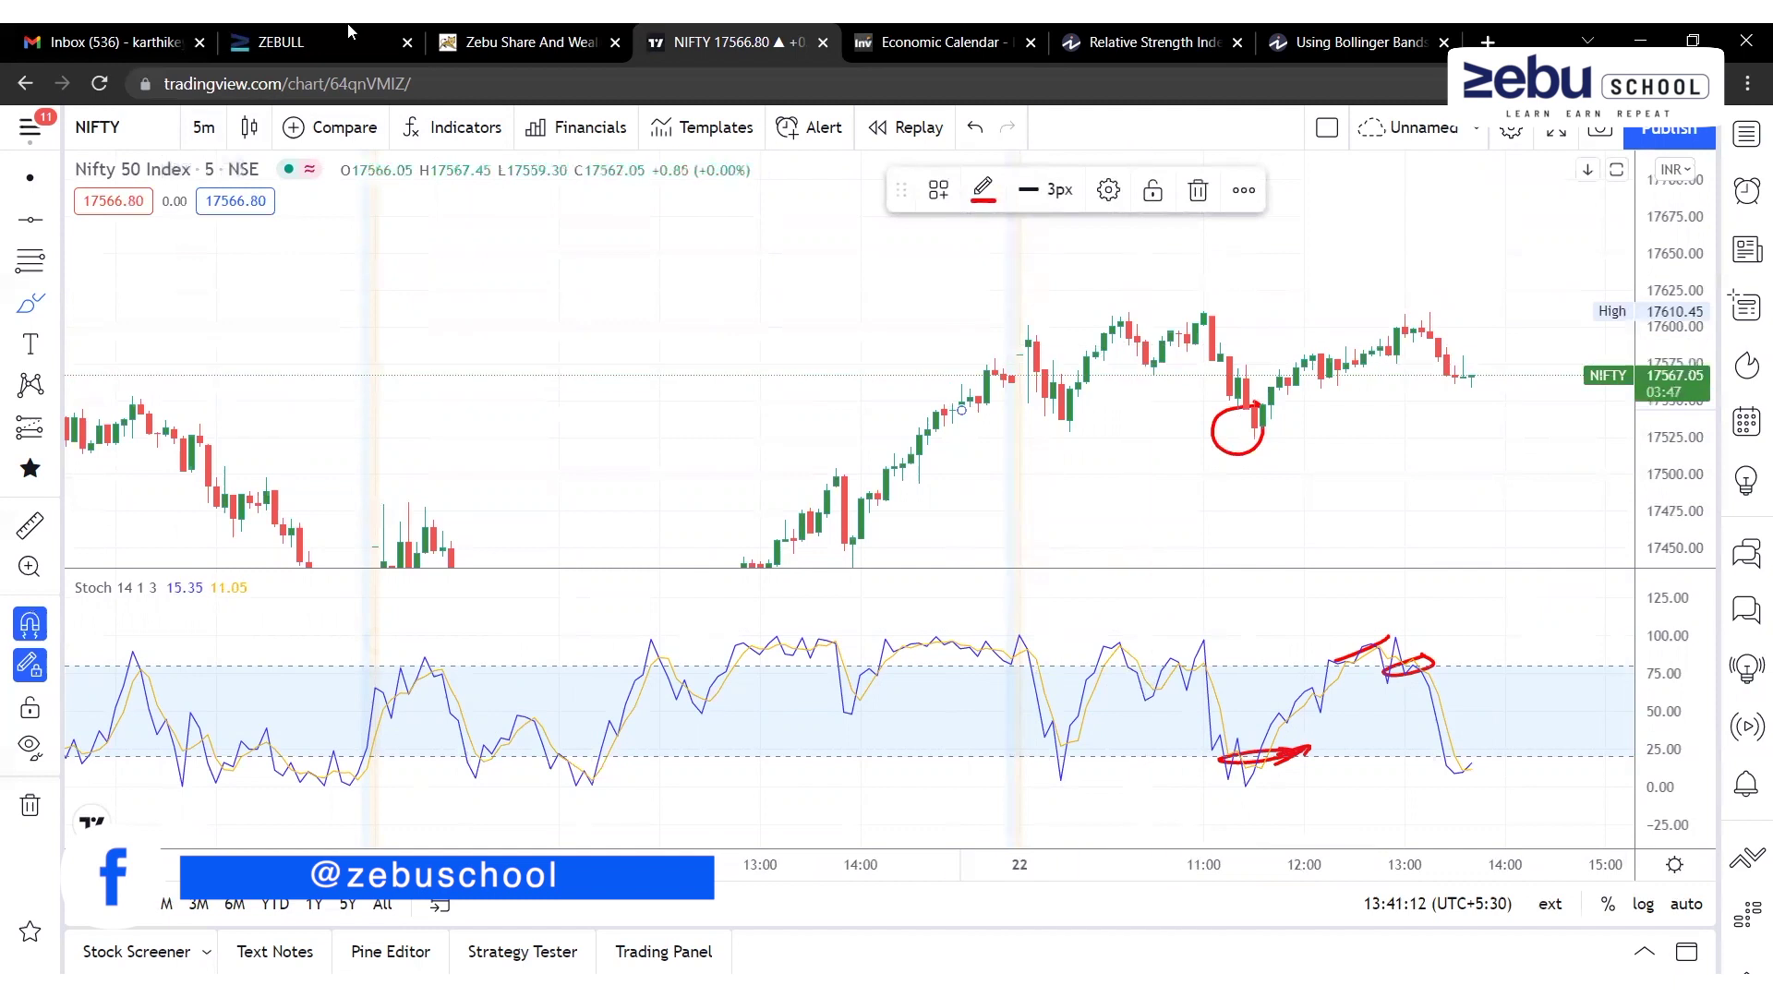
pyautogui.click(203, 128)
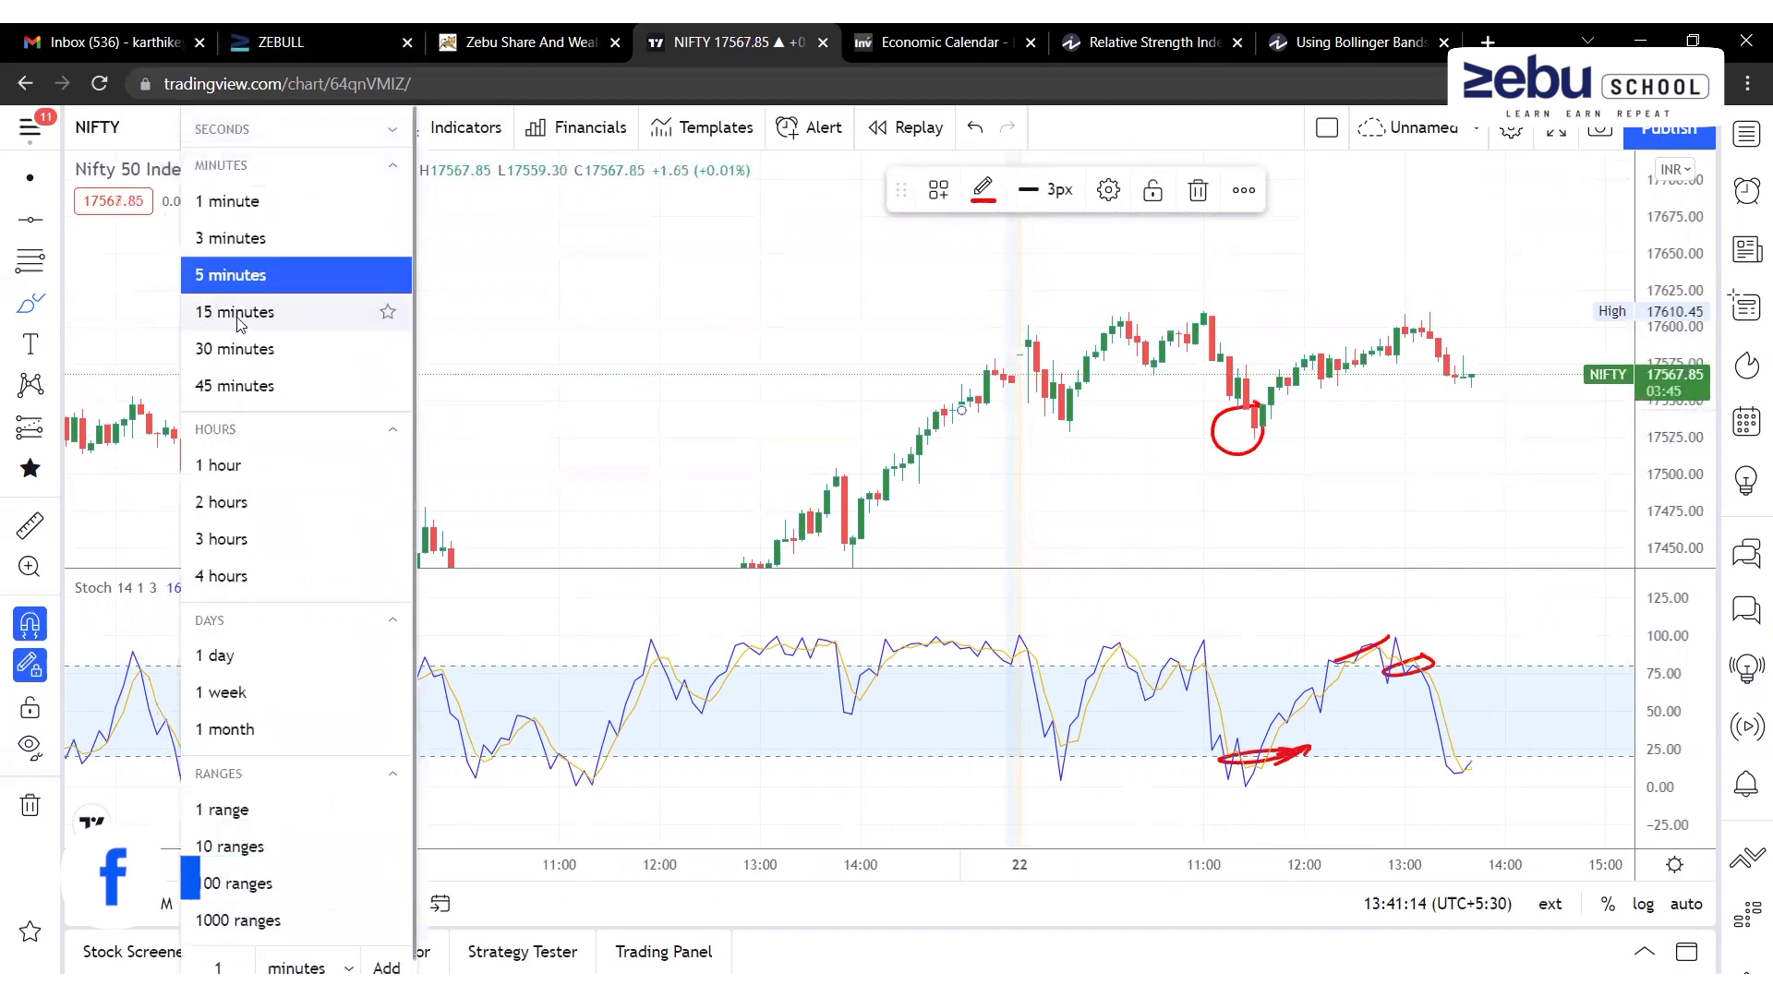
pyautogui.click(197, 313)
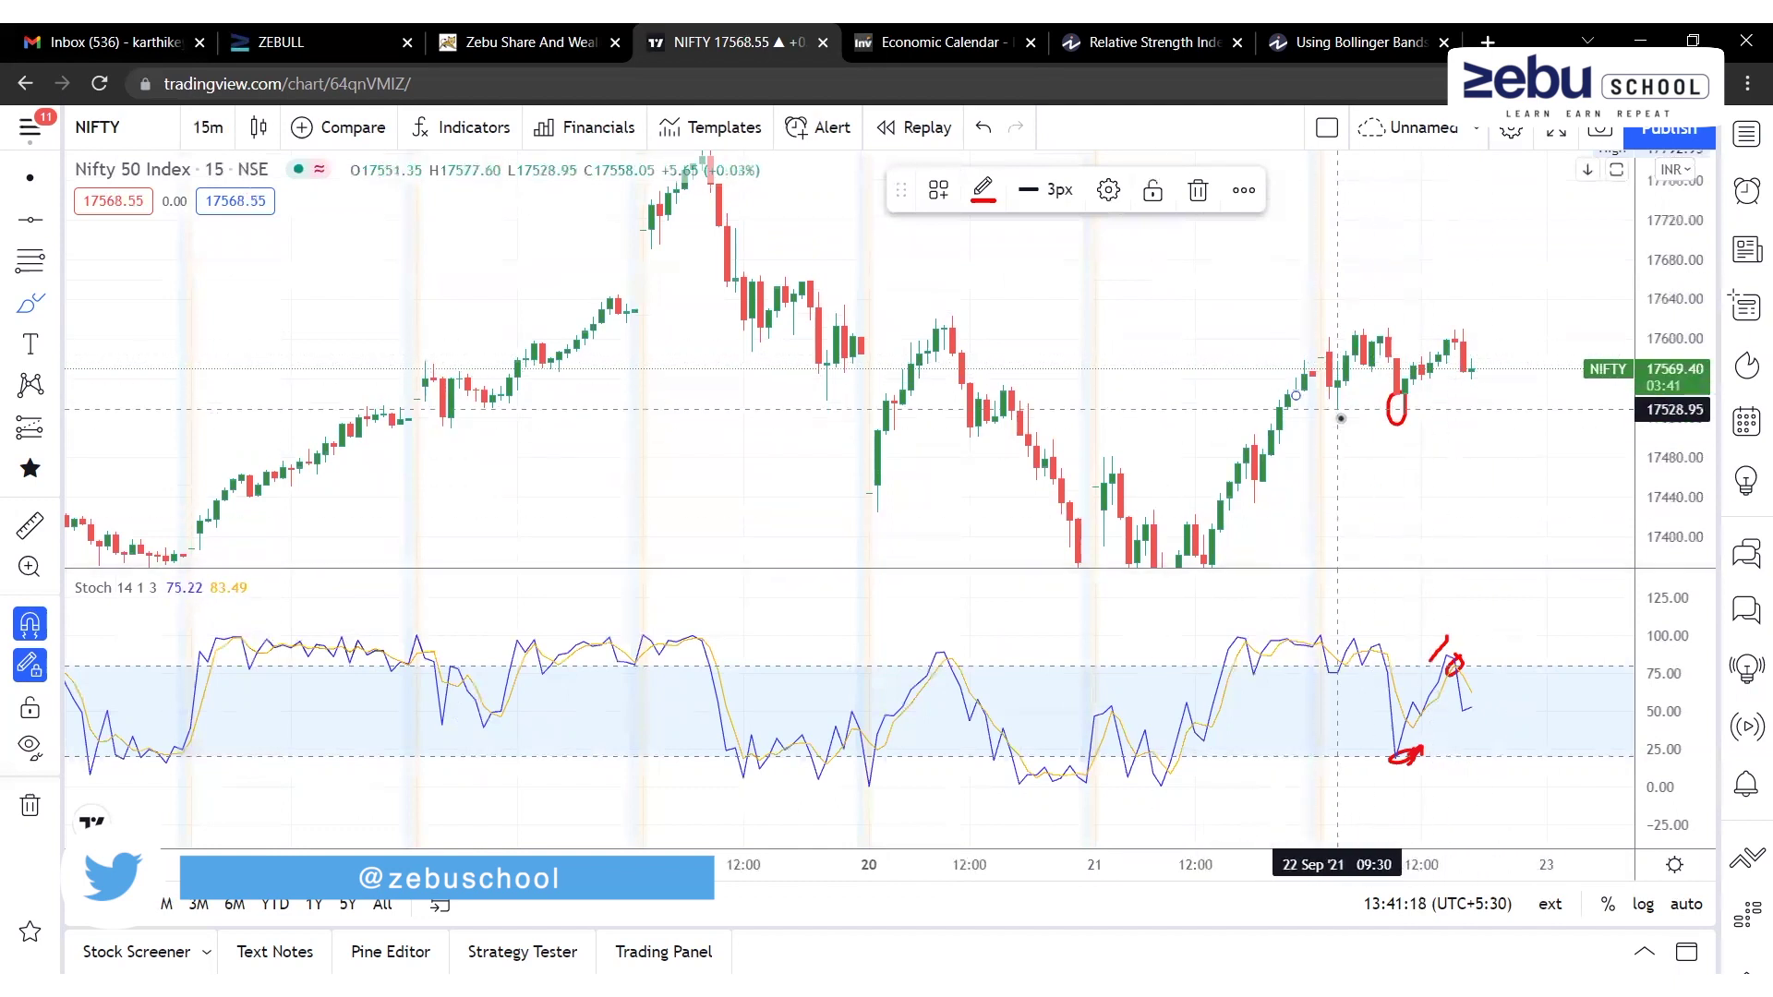
pyautogui.click(207, 127)
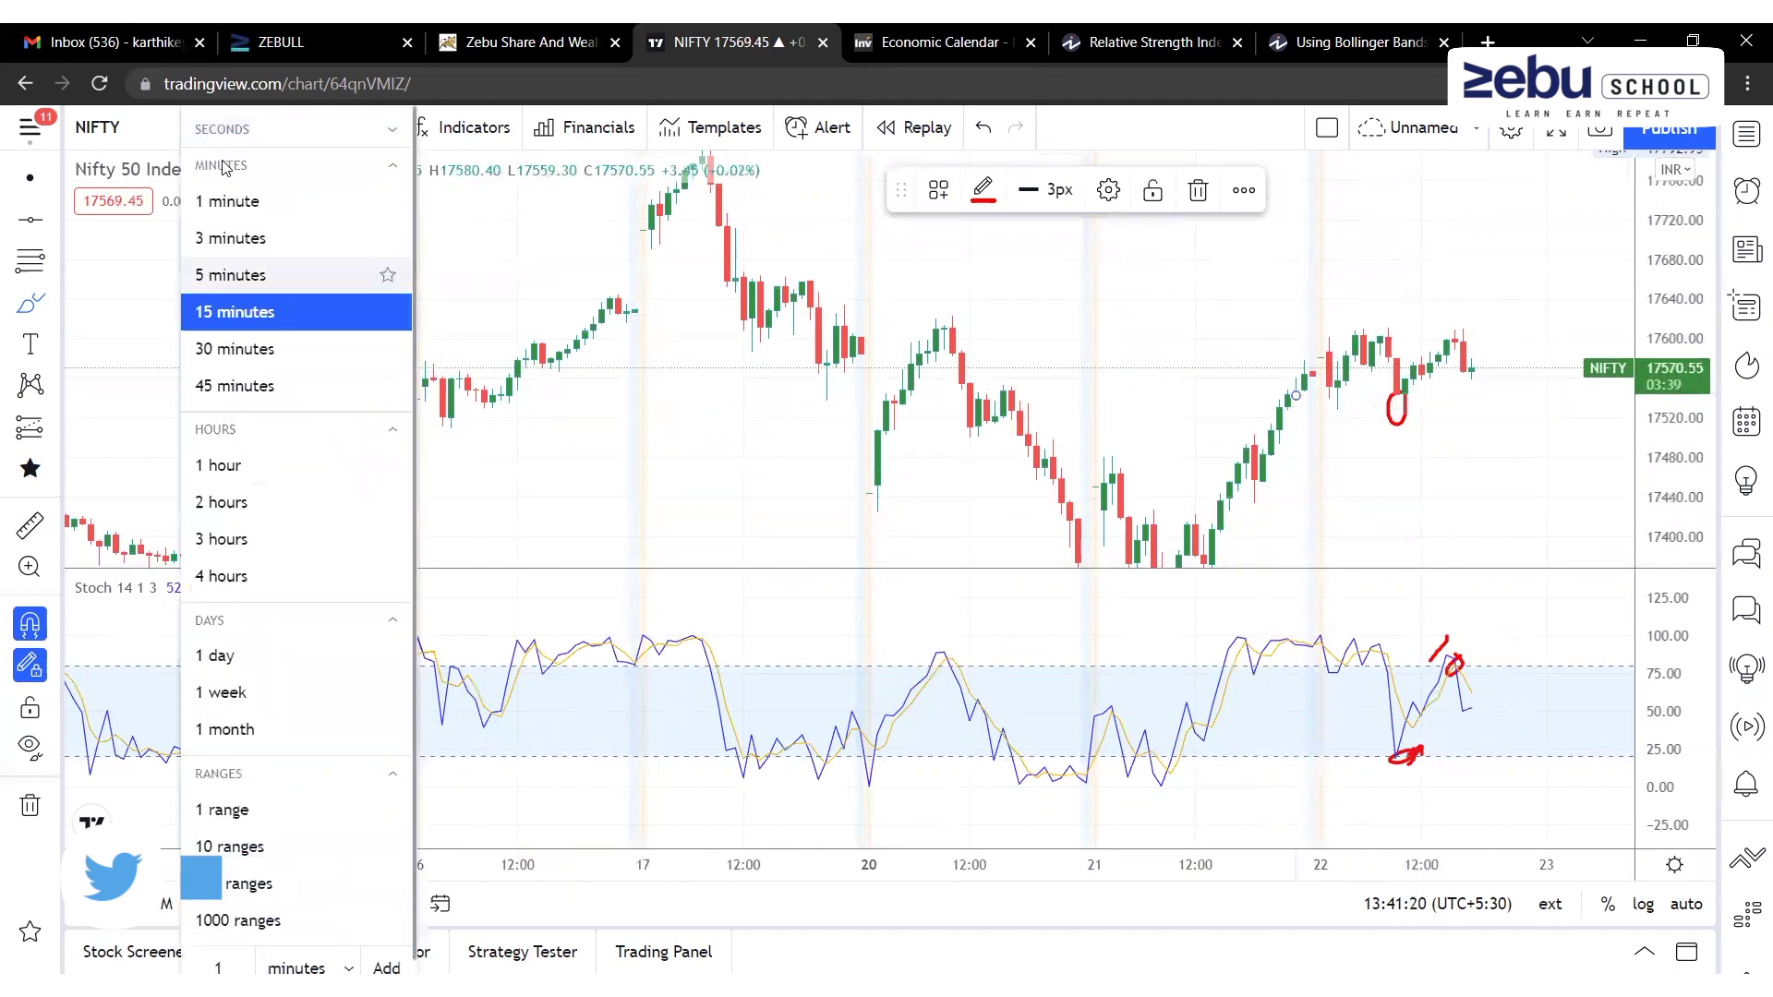
pyautogui.click(230, 274)
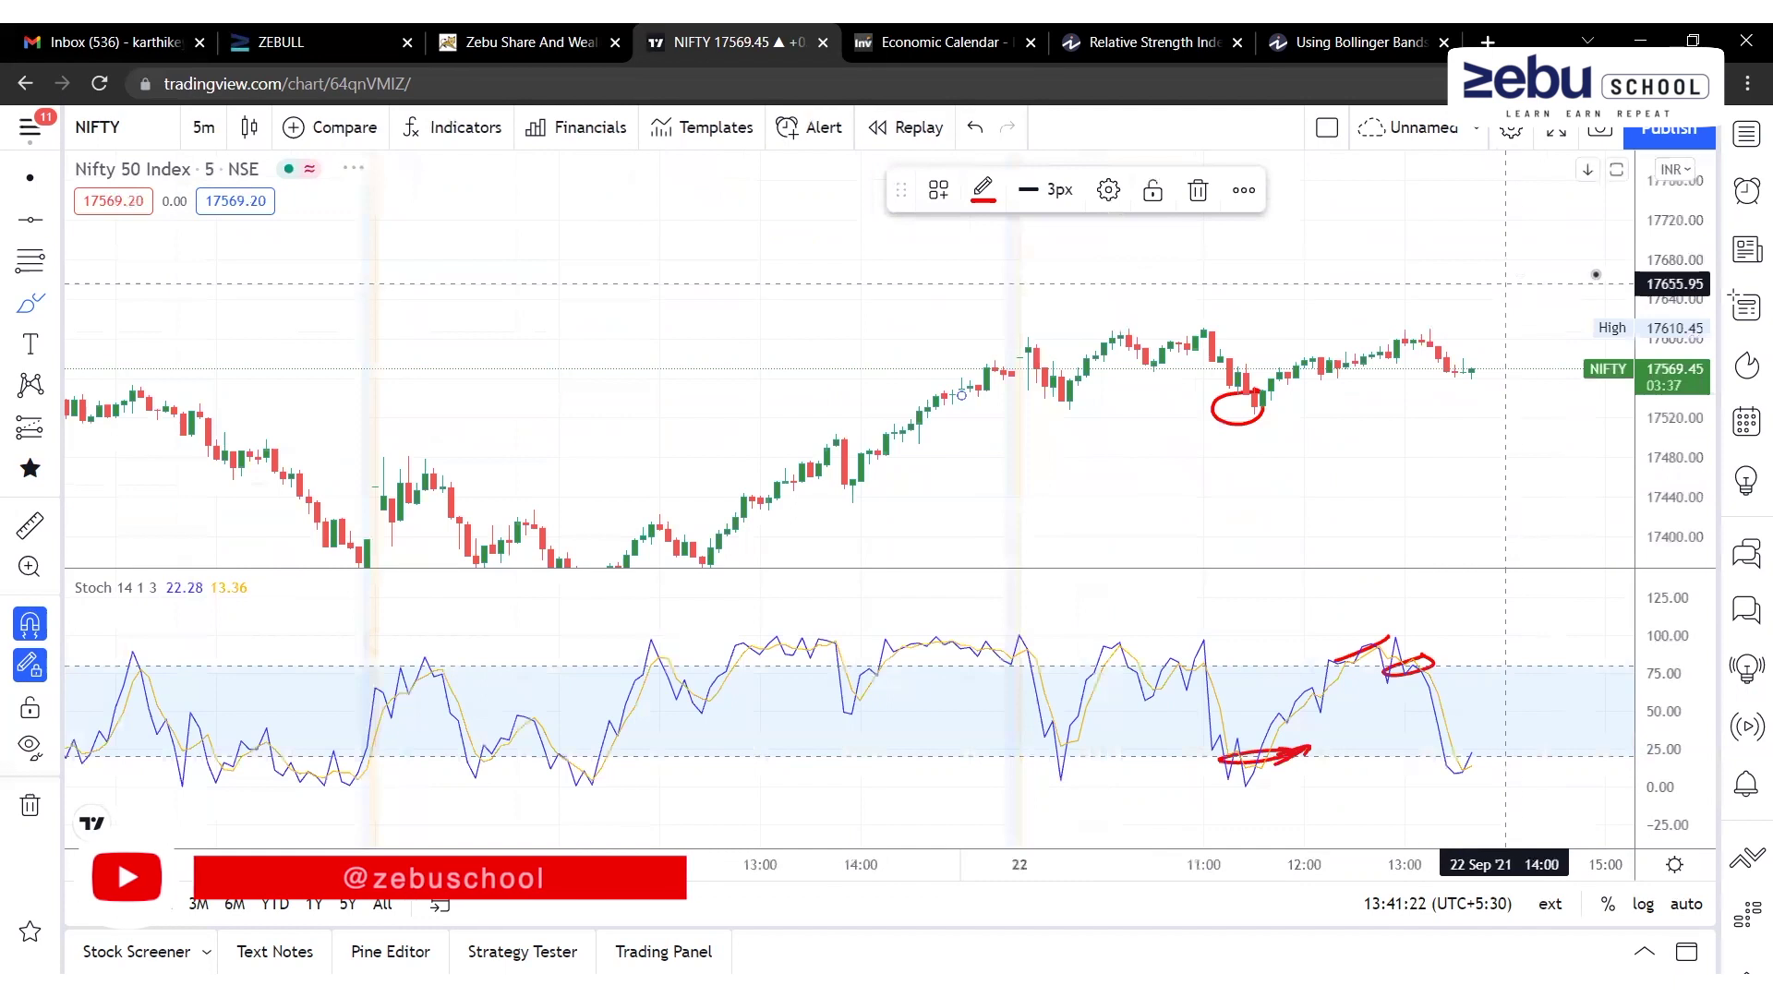
pyautogui.moveTo(1652, 388); pyautogui.dragTo(1659, 368)
pyautogui.hotkey('alt', 'r')
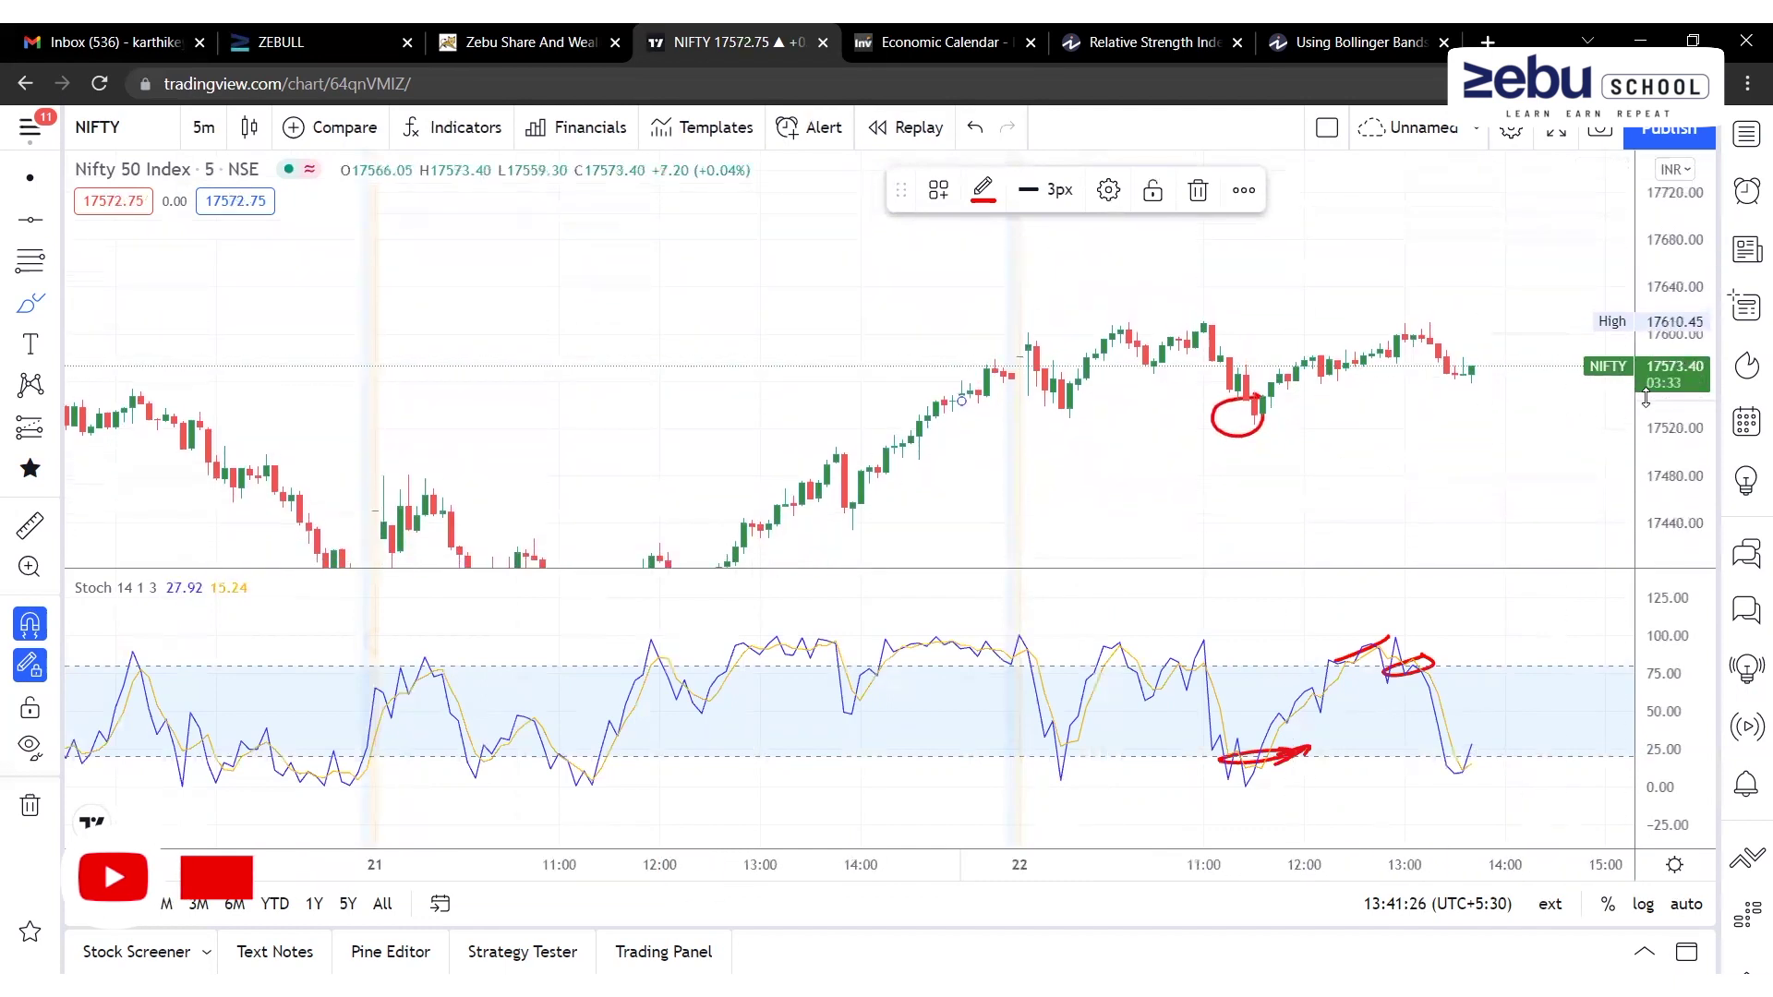